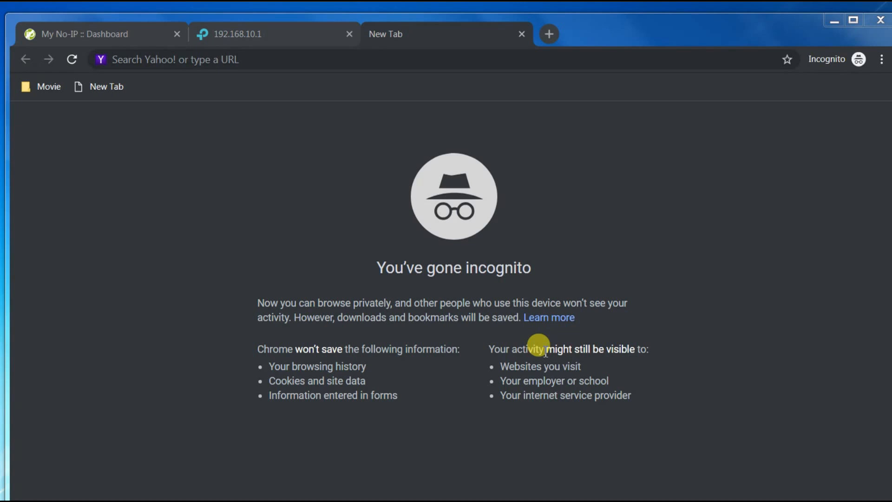
Log in to the TP-Link router's admin page at 192.168.10.1 by entering the router password
{"action": "left_click", "coordinate": [273, 44]}
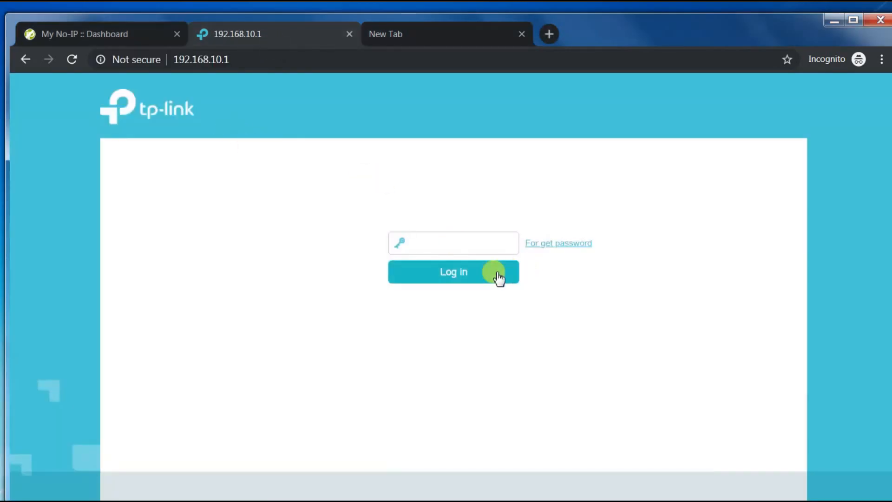
{"action": "left_click", "coordinate": [428, 243]}
{"action": "type", "text": "***"}
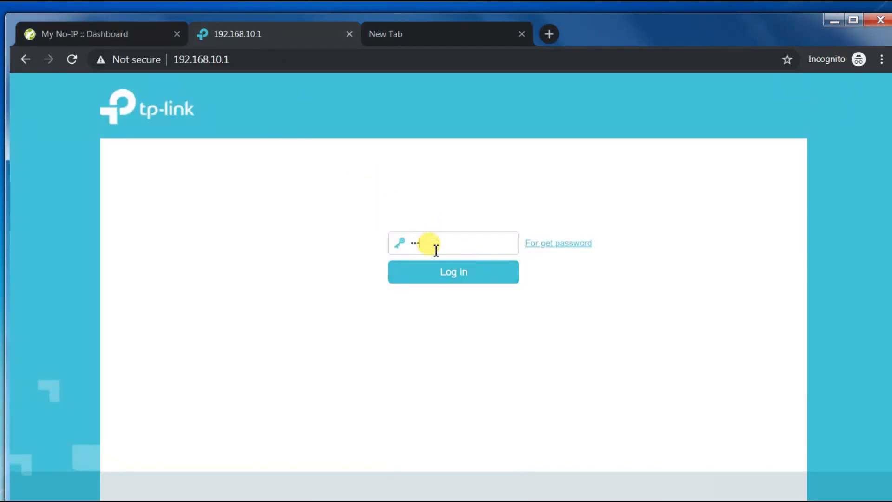
{"action": "type", "text": "******"}
{"action": "left_click", "coordinate": [447, 275]}
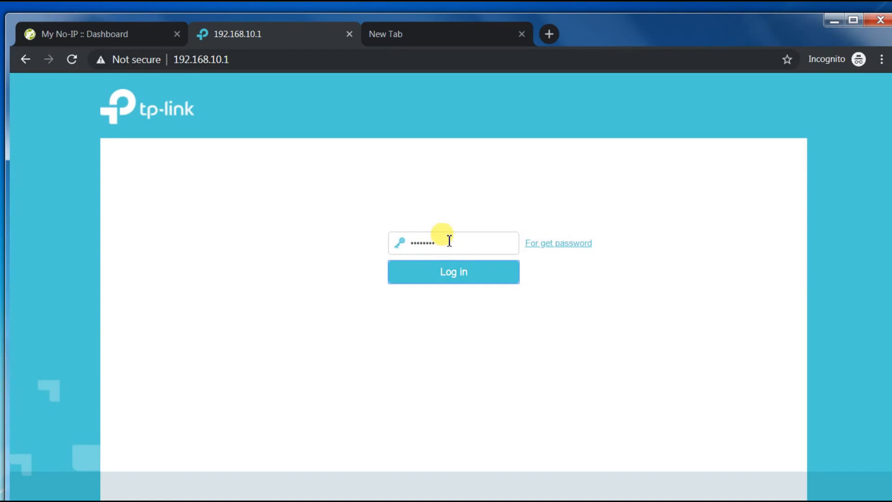
{"action": "left_click", "coordinate": [462, 276]}
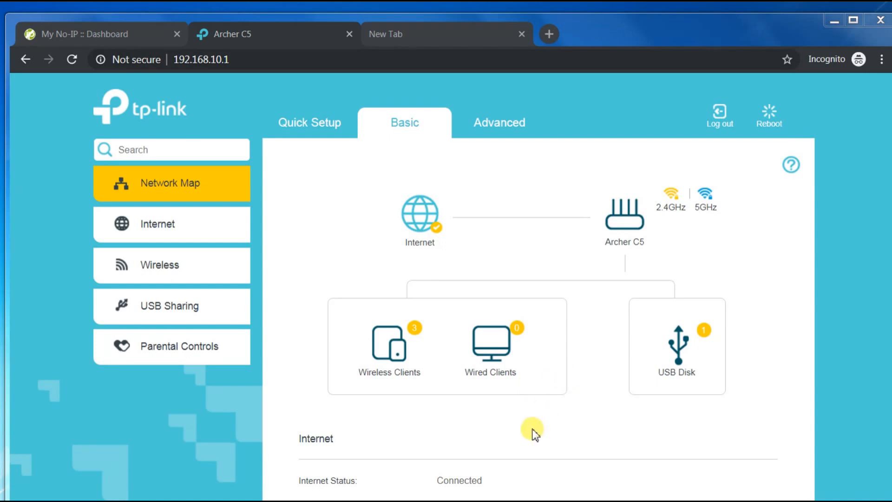
Examine the router's internet details on the network map, including connection type, IP address, DNS server and gateway
{"action": "scroll", "coordinate": [533, 429], "scroll_direction": "down", "scroll_amount": 2}
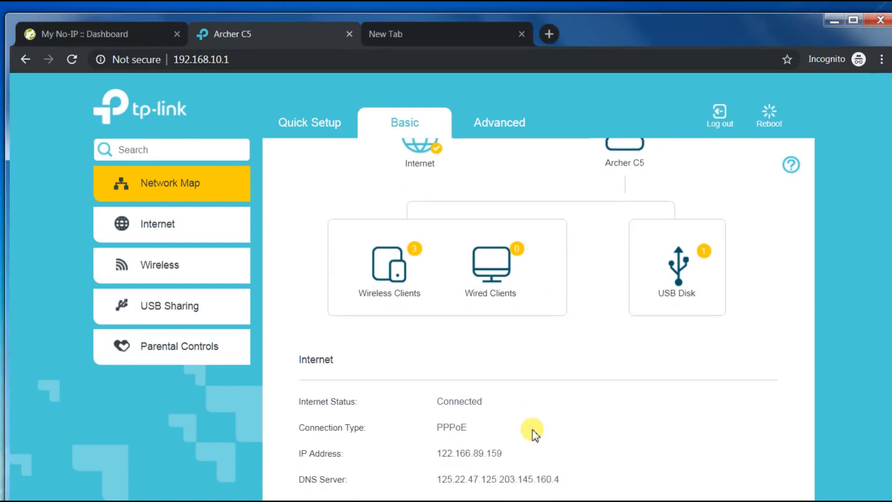
{"action": "double_click", "coordinate": [462, 427]}
{"action": "left_click", "coordinate": [336, 419]}
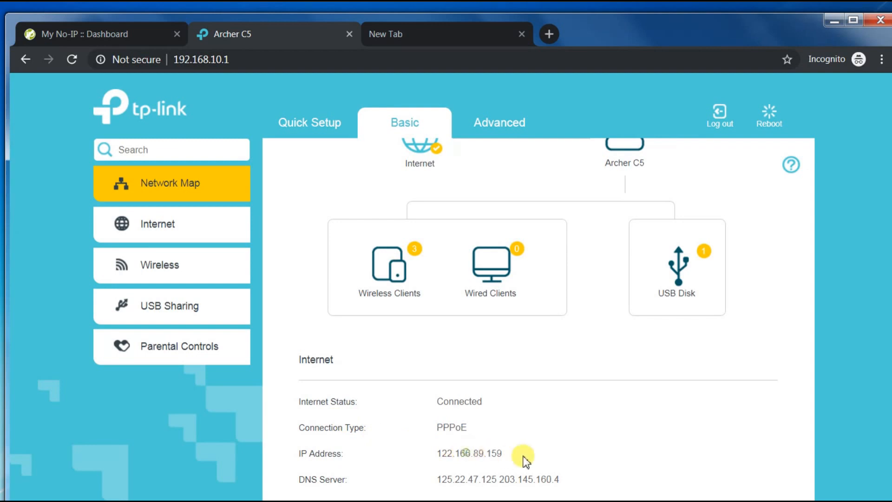
{"action": "scroll", "coordinate": [521, 455], "scroll_direction": "down", "scroll_amount": 2}
{"action": "double_click", "coordinate": [487, 429]}
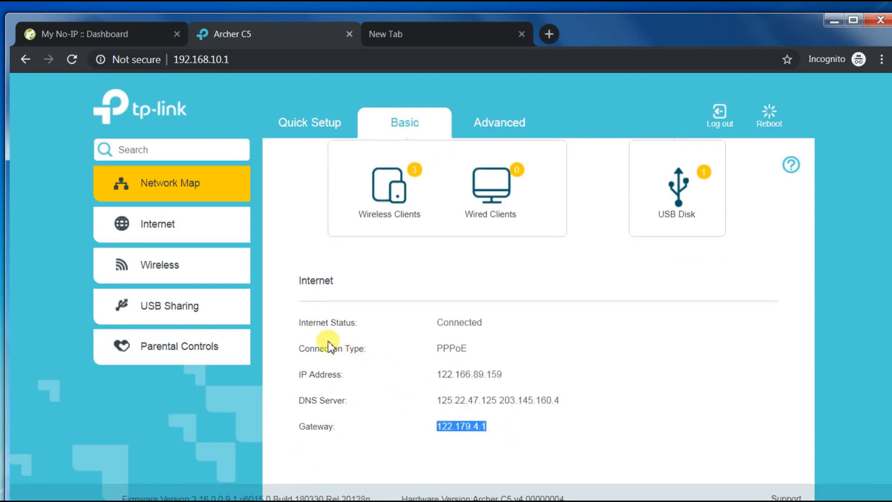
{"action": "left_click", "coordinate": [299, 321]}
{"action": "left_click_drag", "start_coordinate": [320, 353], "coordinate": [493, 435]}
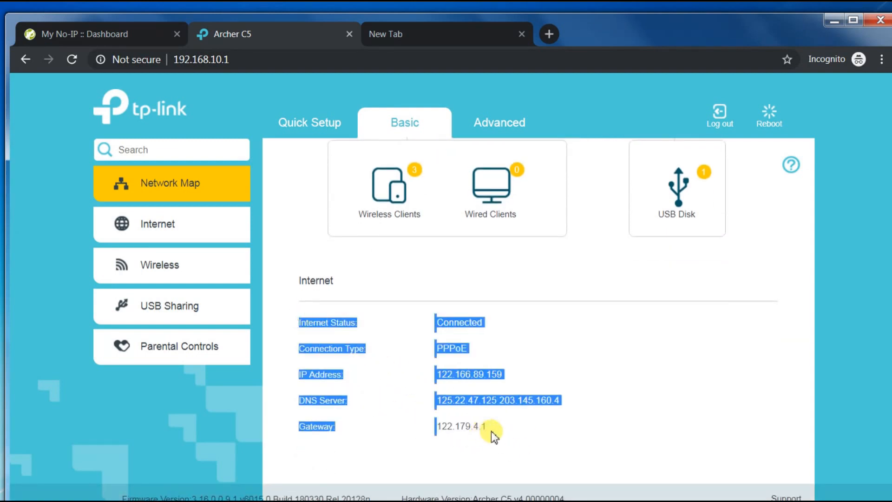
{"action": "double_click", "coordinate": [491, 430]}
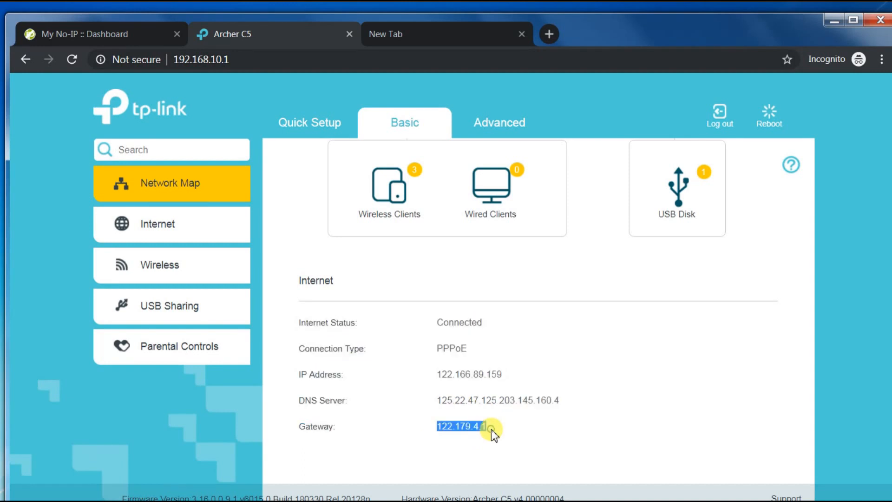
{"action": "left_click", "coordinate": [491, 429]}
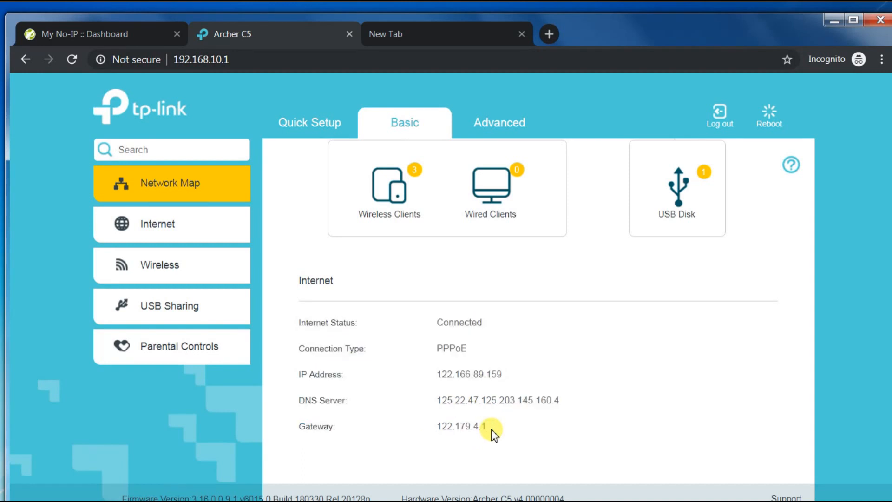
{"action": "scroll", "coordinate": [491, 429], "scroll_direction": "up", "scroll_amount": 3}
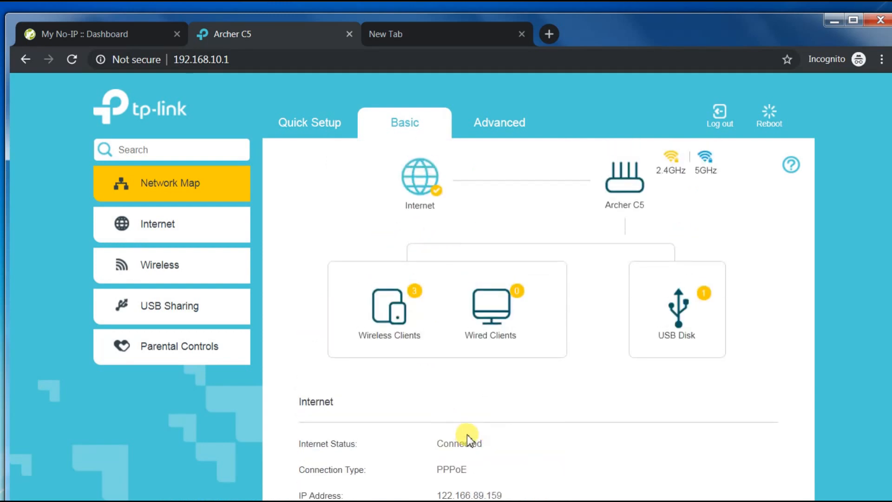
{"action": "scroll", "coordinate": [467, 441], "scroll_direction": "up", "scroll_amount": 1}
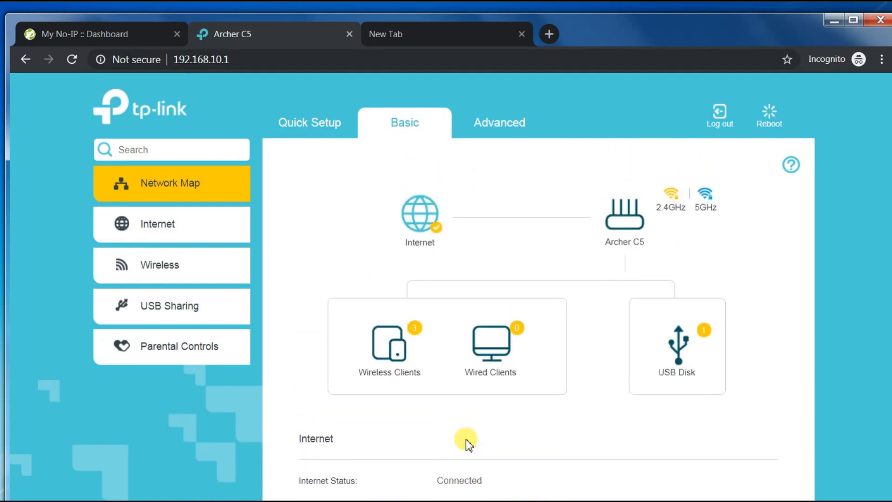
{"action": "scroll", "coordinate": [467, 442], "scroll_direction": "down", "scroll_amount": 2}
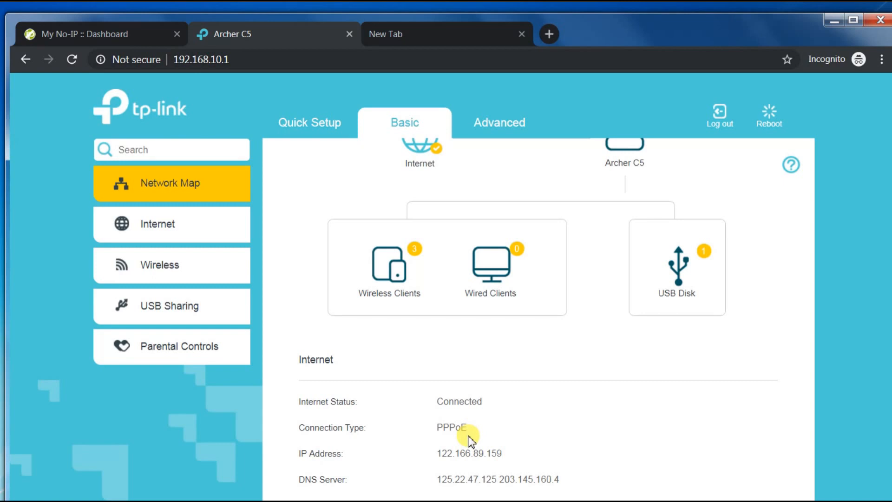
{"action": "scroll", "coordinate": [472, 437], "scroll_direction": "down", "scroll_amount": 2}
{"action": "scroll", "coordinate": [469, 435], "scroll_direction": "up", "scroll_amount": 3}
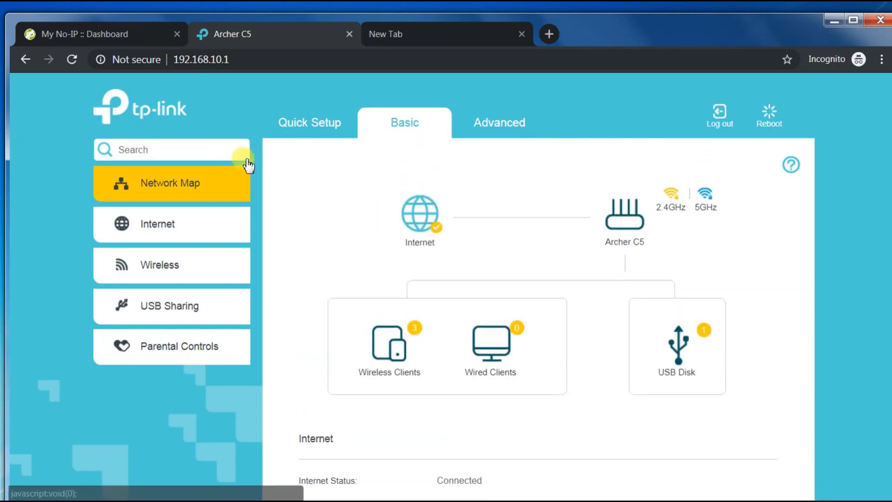
Open the router's advanced Dynamic DNS settings, view the NO-IP registration site, and return to the router page
{"action": "left_click", "coordinate": [503, 124]}
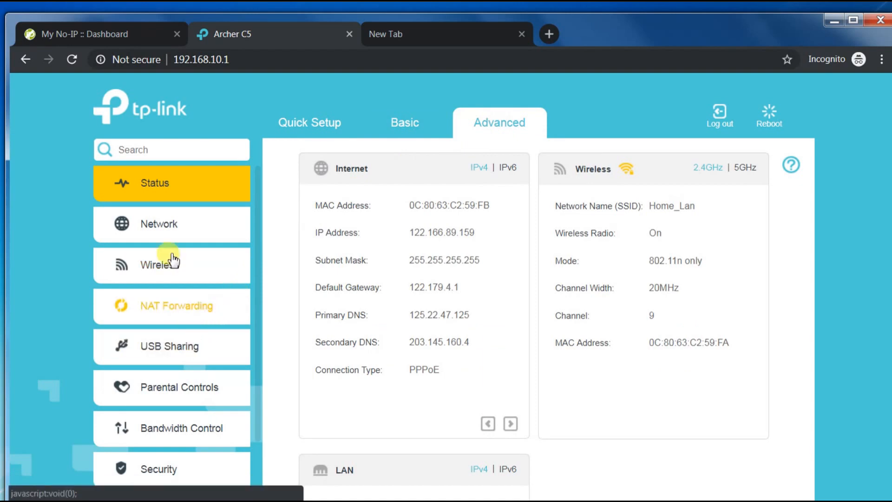
{"action": "left_click", "coordinate": [165, 226]}
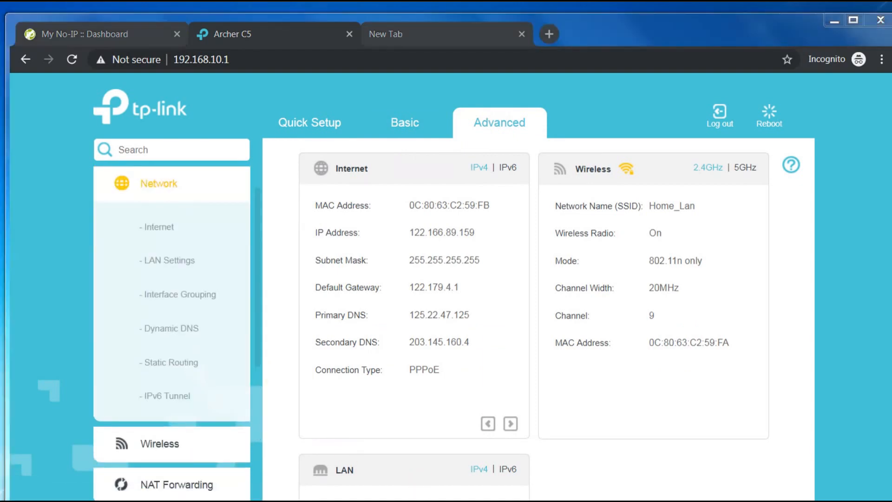
{"action": "left_click", "coordinate": [170, 330]}
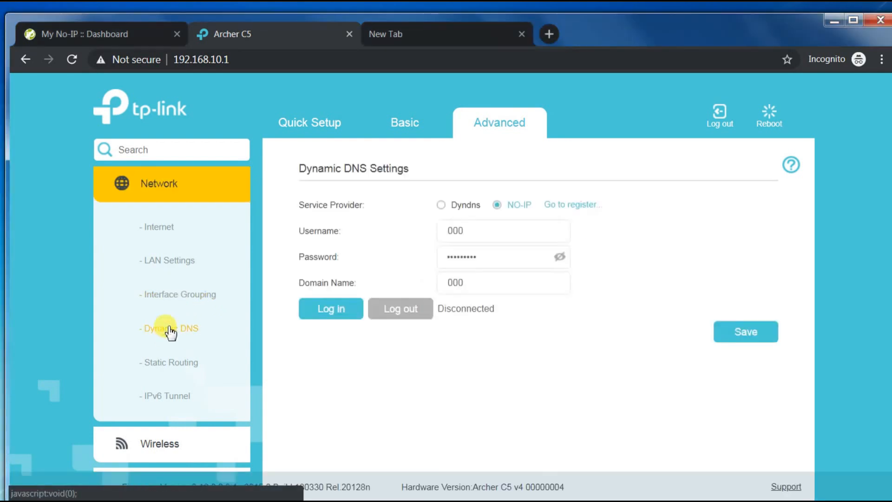
{"action": "left_click_drag", "start_coordinate": [505, 231], "coordinate": [417, 237]}
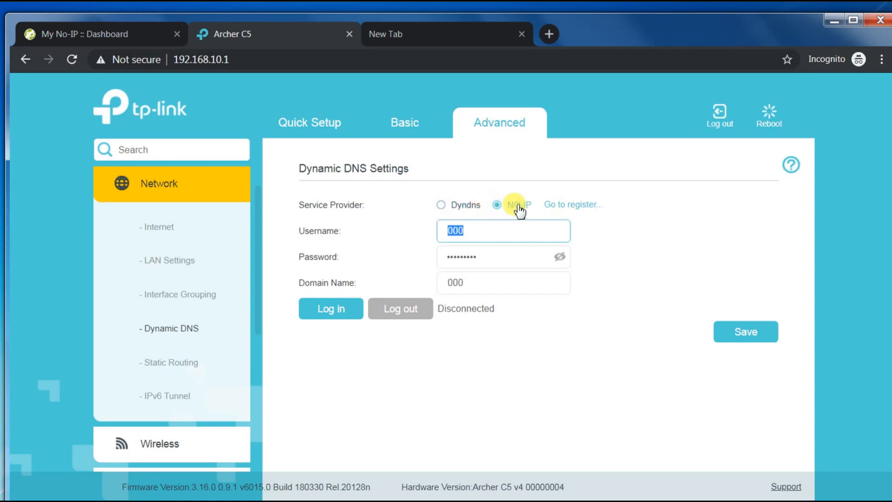
{"action": "left_click", "coordinate": [557, 205]}
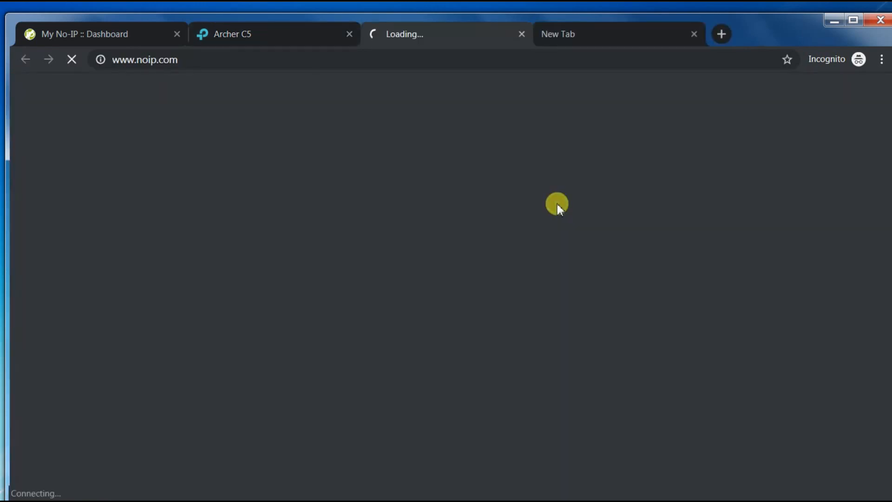
{"action": "left_click", "coordinate": [257, 45]}
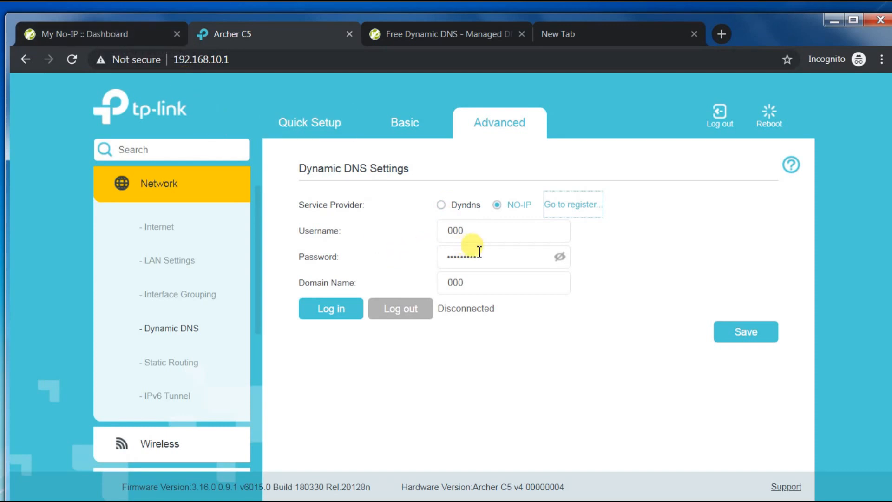
Check the router's current internet IP address in the basic network map
{"action": "left_click", "coordinate": [385, 130]}
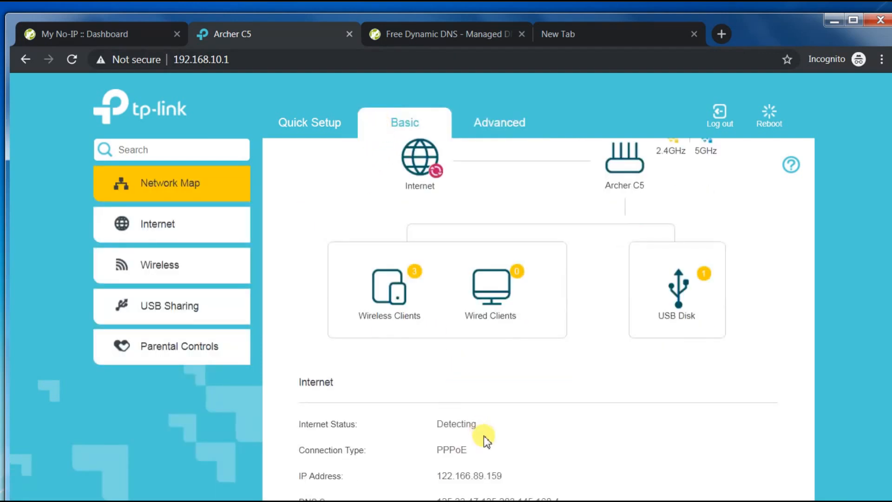
{"action": "scroll", "coordinate": [484, 436], "scroll_direction": "down", "scroll_amount": 3}
{"action": "left_click_drag", "start_coordinate": [509, 372], "coordinate": [448, 374]}
{"action": "left_click", "coordinate": [506, 380]}
{"action": "scroll", "coordinate": [459, 381], "scroll_direction": "up", "scroll_amount": 1}
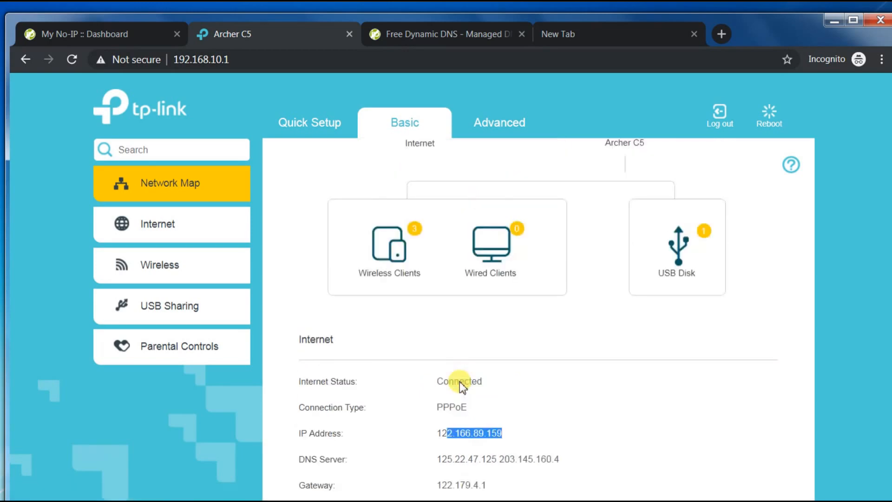
Reopen the Dynamic DNS settings in the router's advanced network section
{"action": "left_click", "coordinate": [498, 124]}
{"action": "left_click", "coordinate": [175, 227]}
{"action": "left_click", "coordinate": [182, 331]}
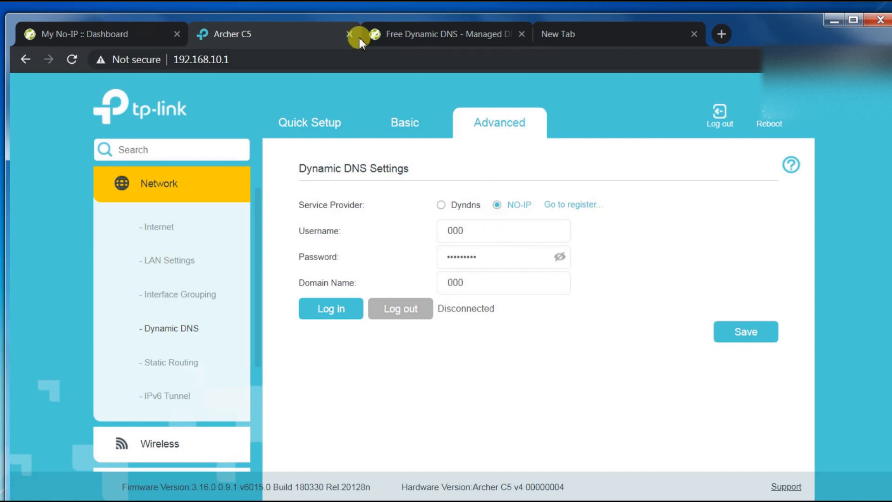
Switch to the No-IP dashboard and add the hostname myhomerouter989 under the ddns.net domain
{"action": "left_click", "coordinate": [112, 36]}
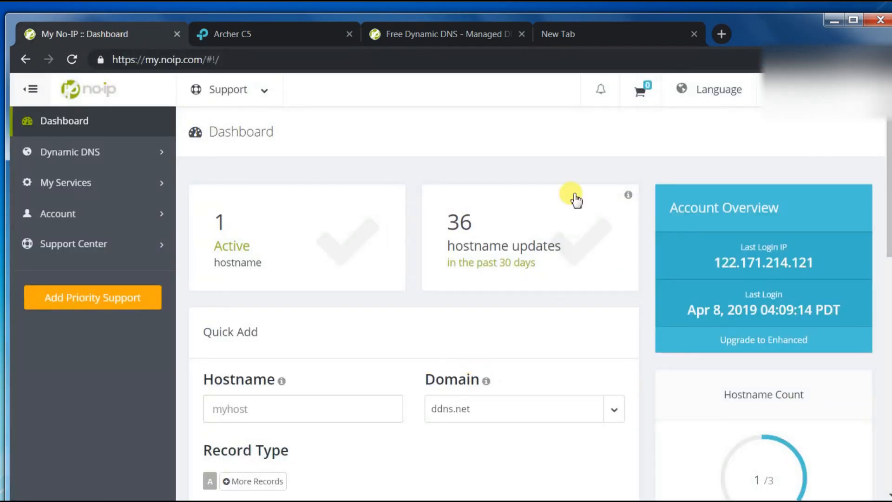
{"action": "left_click", "coordinate": [303, 406]}
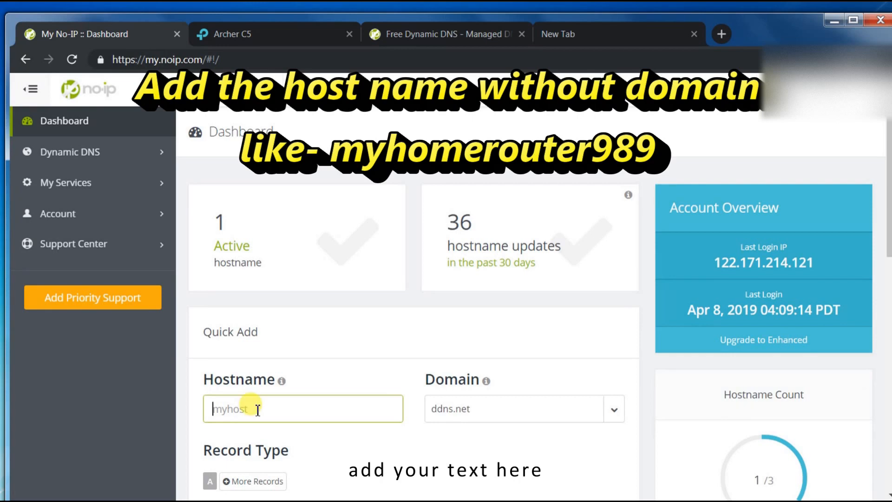
{"action": "type", "text": "myhomerouter989.ddns.net"}
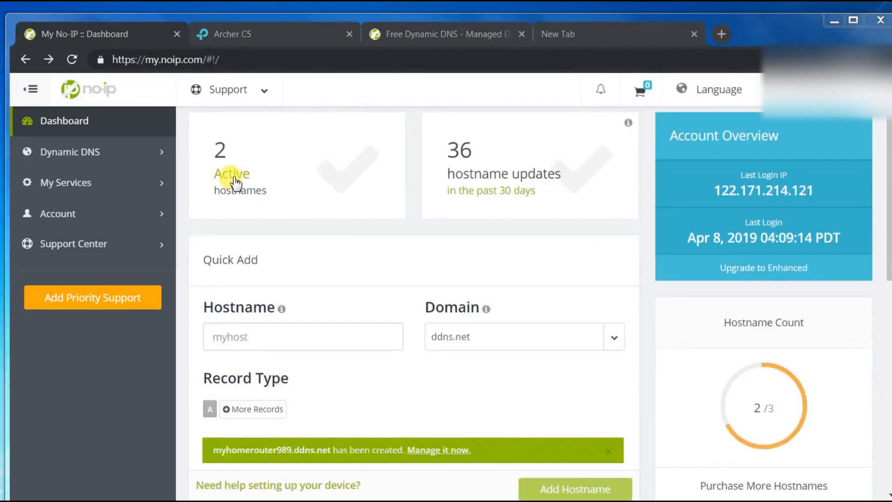
Open the active hostnames list and compare the target IP of myhomerouter989.ddns.net with the router's internet IP address
{"action": "left_click", "coordinate": [234, 181]}
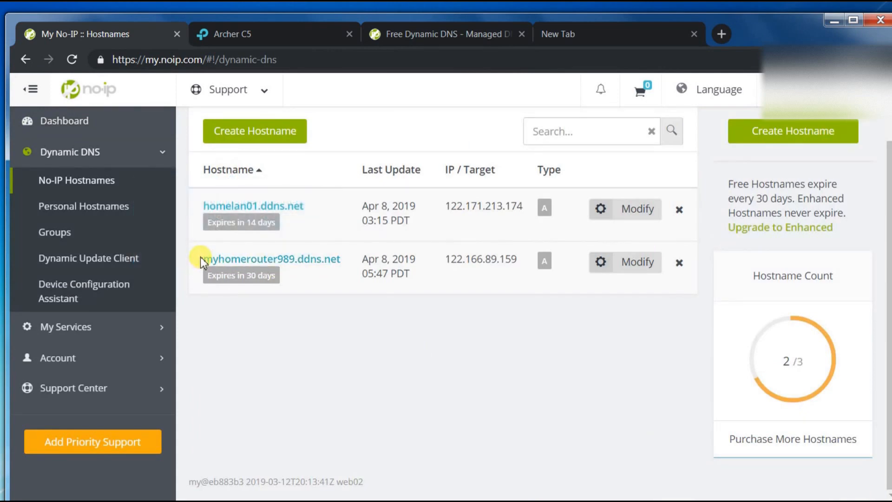
{"action": "left_click_drag", "start_coordinate": [197, 256], "coordinate": [338, 265]}
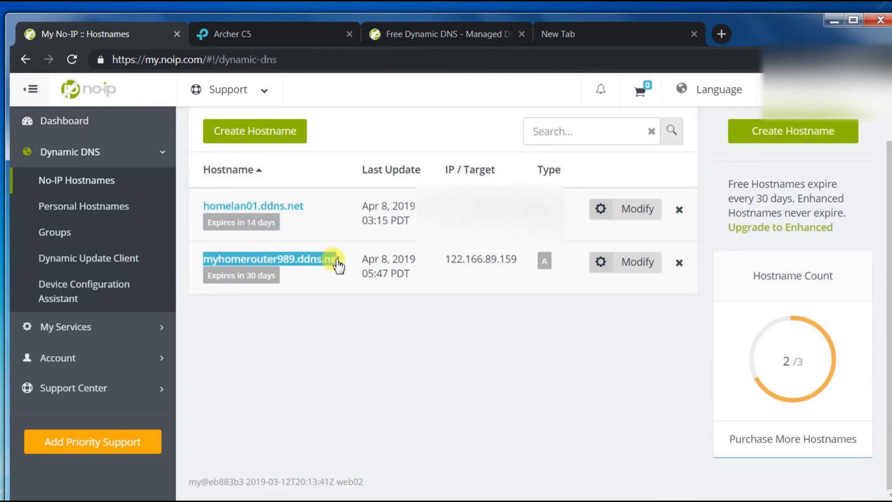
{"action": "left_click_drag", "start_coordinate": [520, 259], "coordinate": [449, 259]}
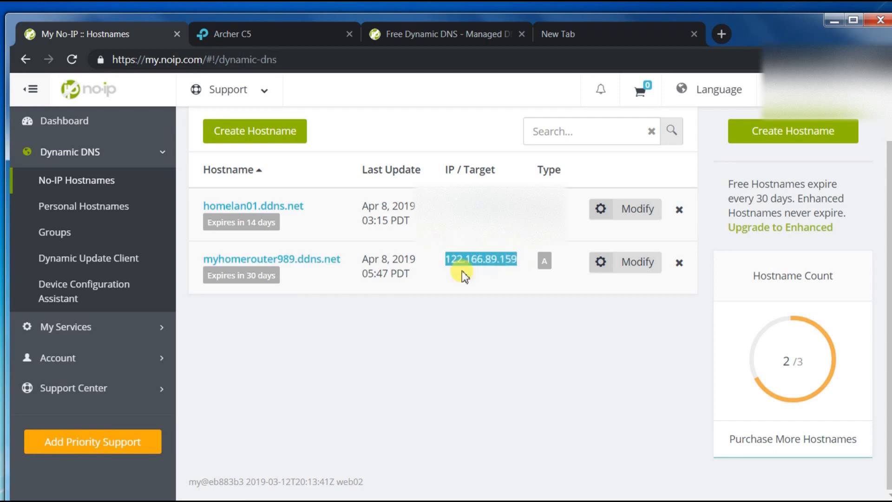
{"action": "left_click", "coordinate": [265, 40]}
{"action": "left_click", "coordinate": [394, 134]}
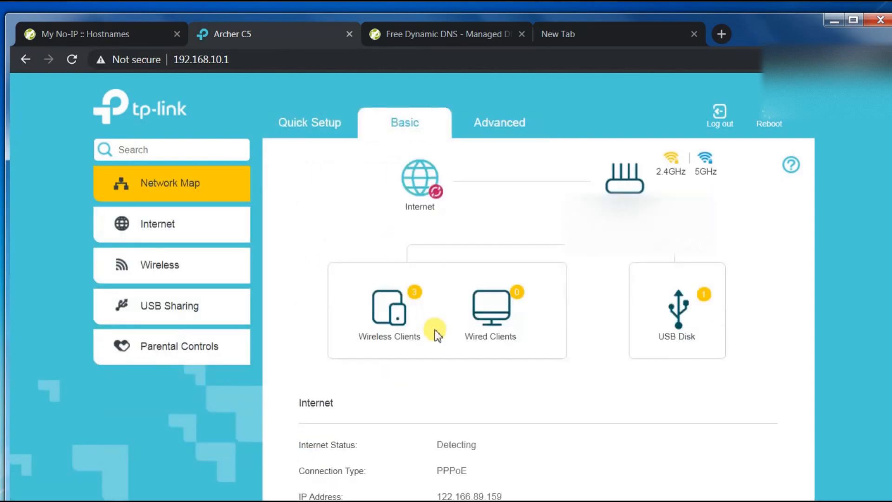
{"action": "mouse_move", "coordinate": [510, 493]}
{"action": "left_mouse_down"}
{"action": "mouse_move", "coordinate": [437, 495]}
{"action": "mouse_move", "coordinate": [501, 496]}
{"action": "left_mouse_up"}
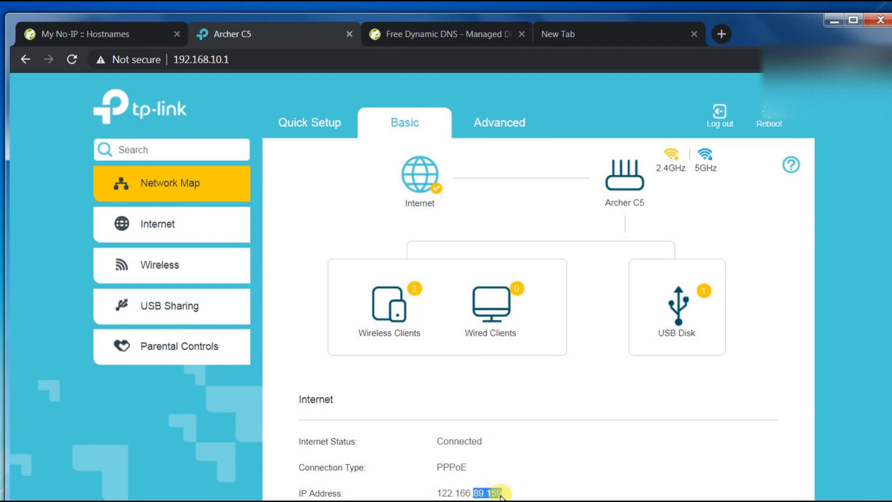
{"action": "scroll", "coordinate": [506, 492], "scroll_direction": "down", "scroll_amount": 1}
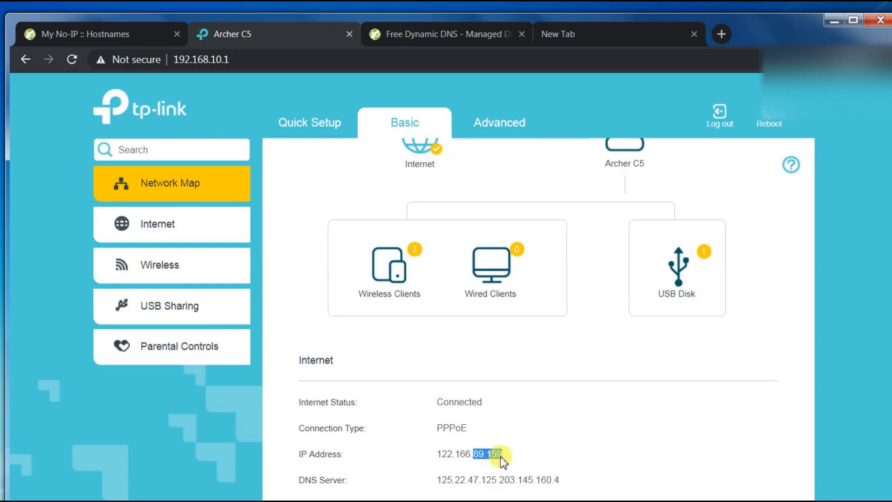
Return to the No-IP hostnames list and copy the hostname myhomerouter989.ddns.net
{"action": "left_click", "coordinate": [449, 37]}
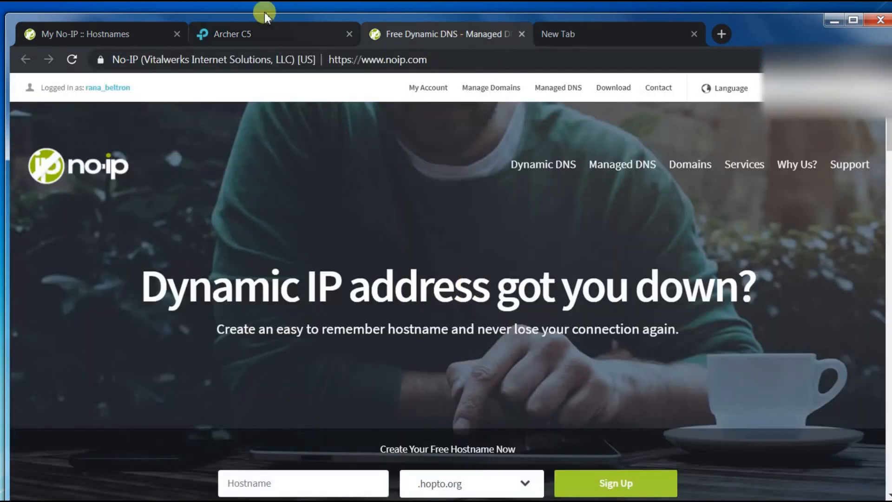
{"action": "left_click", "coordinate": [87, 41]}
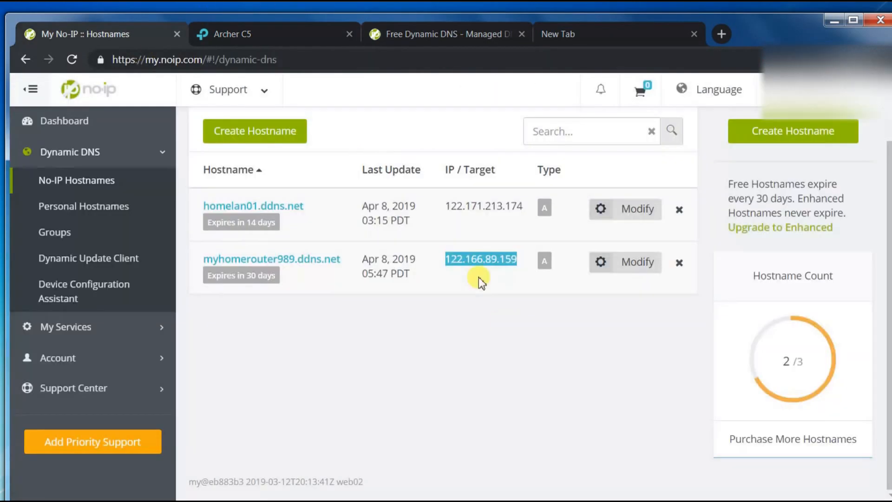
{"action": "left_click", "coordinate": [516, 259]}
{"action": "left_click_drag", "start_coordinate": [344, 258], "coordinate": [204, 261]}
{"action": "key", "text": "ctrl+c"}
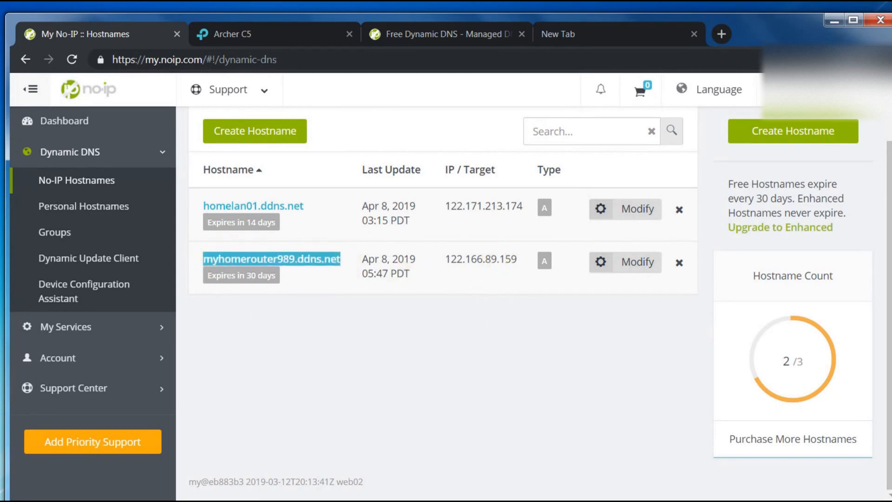
Open a command prompt, ping myhomerouter989.ddns.net to check its resolved IP address, and minimize the window
{"action": "key", "text": "super"}
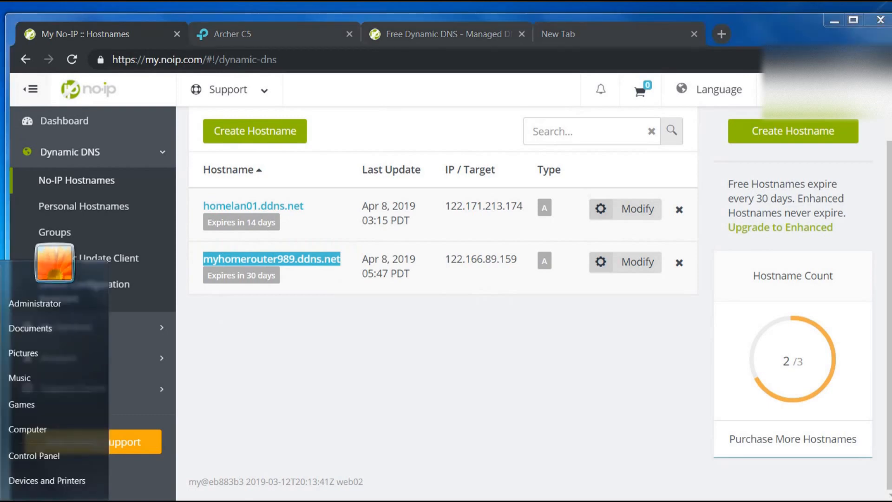
{"action": "type", "text": "cmd"}
{"action": "key", "text": "Return"}
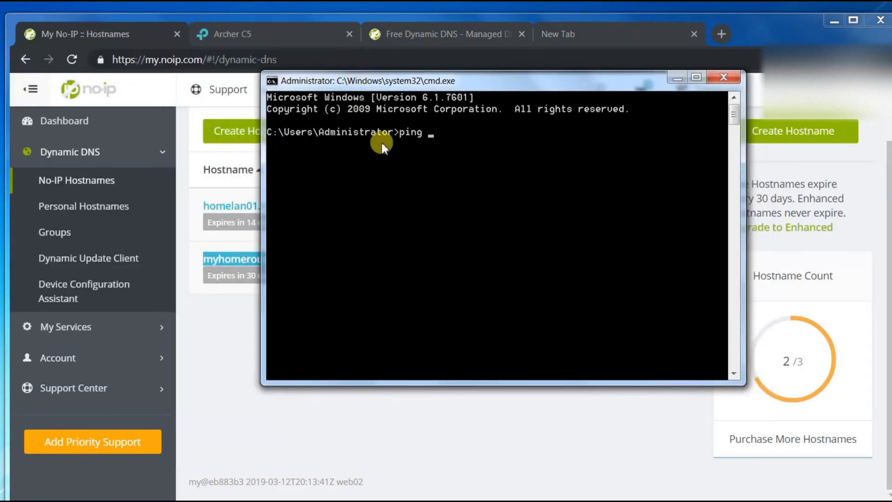
{"action": "right_click", "coordinate": [461, 138]}
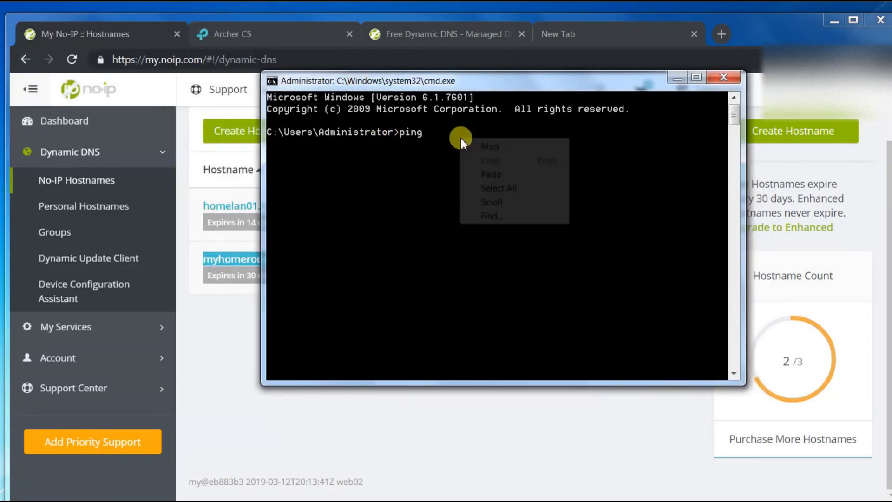
{"action": "left_click", "coordinate": [498, 175]}
{"action": "key", "text": "Return"}
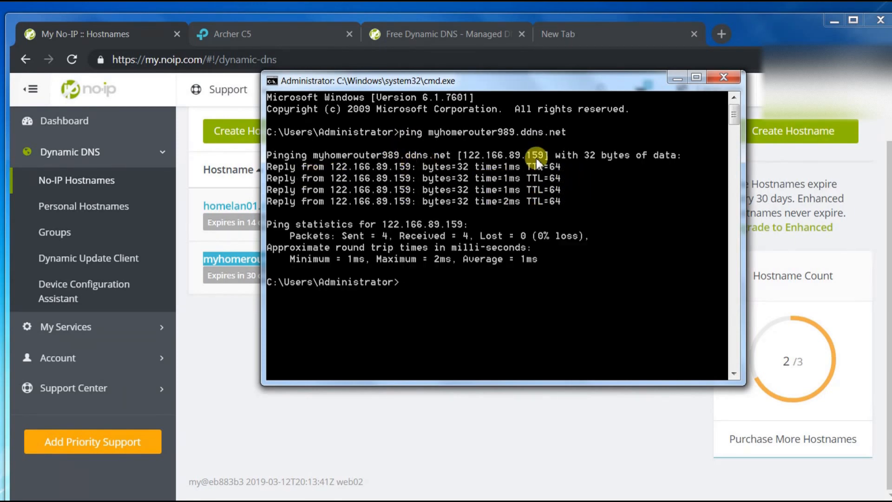
{"action": "left_click", "coordinate": [678, 78]}
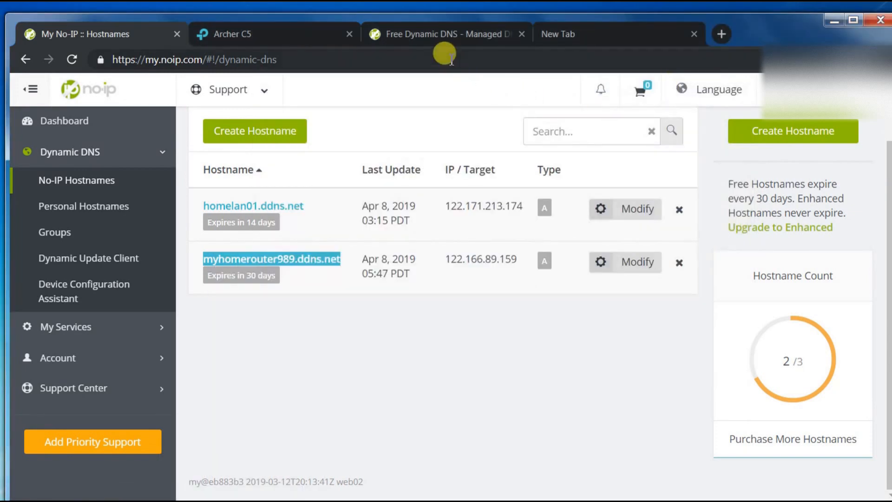
Switch to the Archer C5 router page and open the Dynamic DNS settings in the advanced network section
{"action": "left_click", "coordinate": [266, 31]}
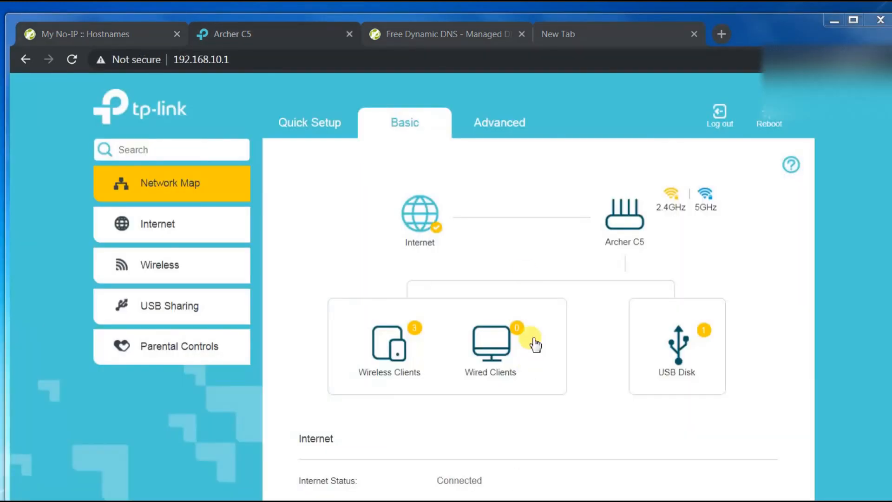
{"action": "left_click", "coordinate": [508, 132]}
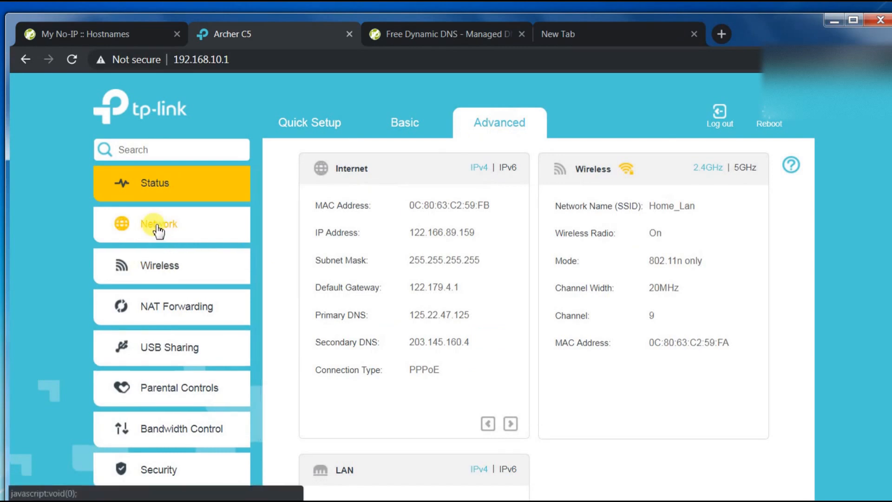
{"action": "left_click", "coordinate": [158, 228]}
{"action": "left_click", "coordinate": [181, 329]}
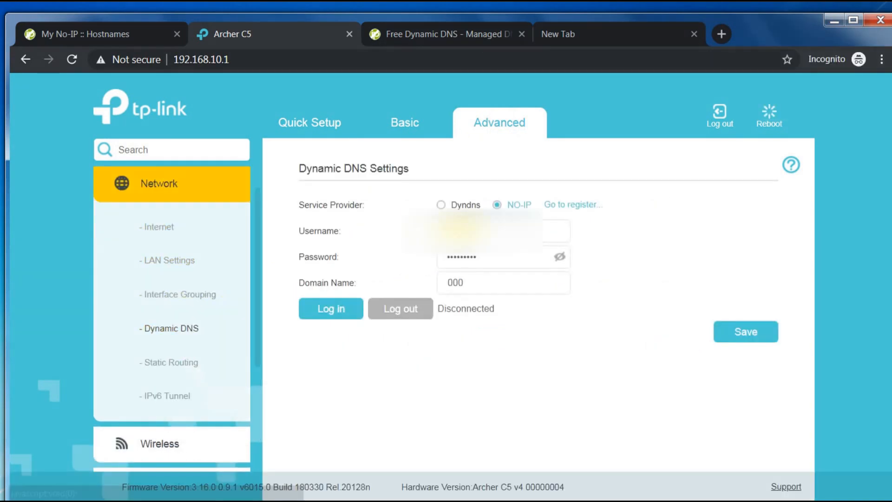
Fill in the No-IP account username and password and set the domain name to myhomerouter989.ddns.net
{"action": "left_click_drag", "start_coordinate": [478, 227], "coordinate": [371, 232]}
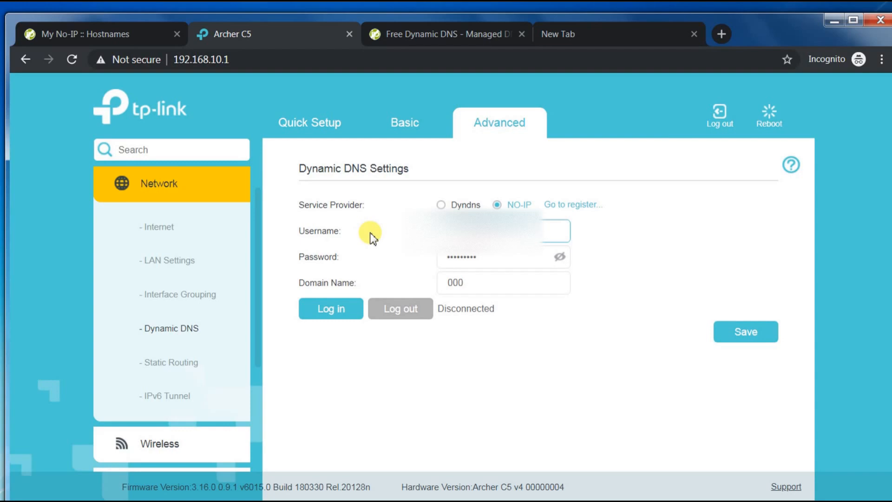
{"action": "key", "text": "Tab"}
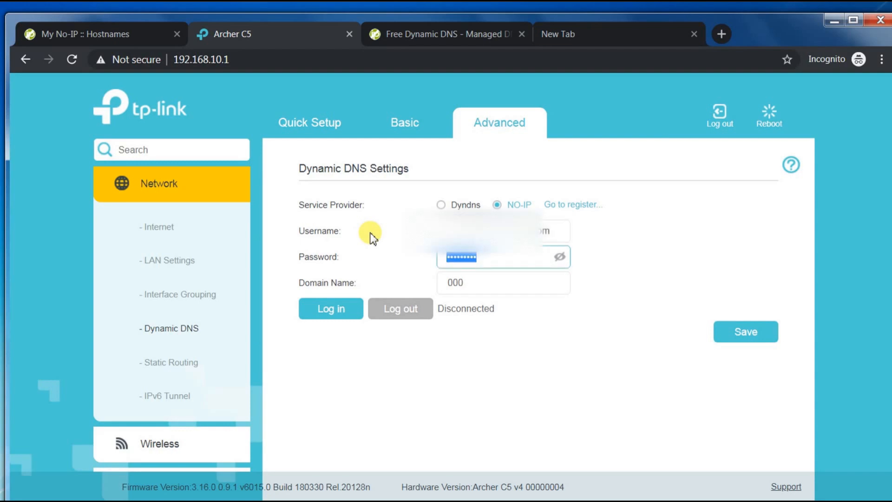
{"action": "type", "text": "••"}
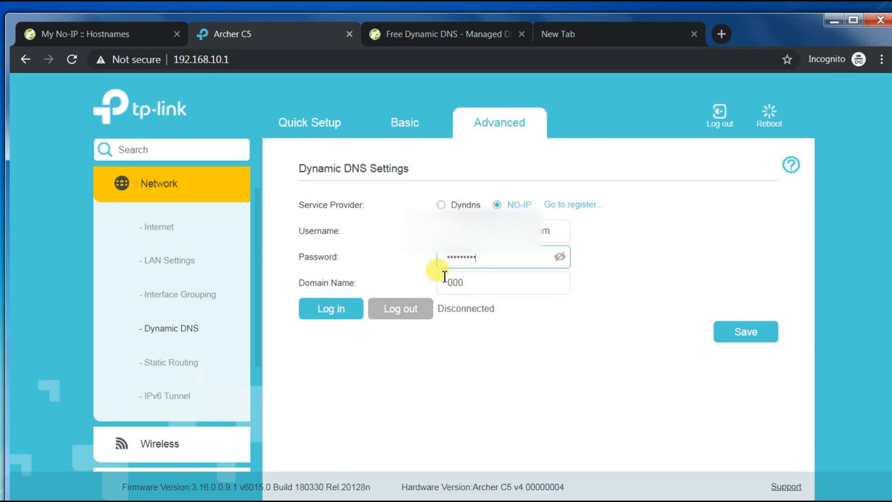
{"action": "left_click_drag", "start_coordinate": [471, 282], "coordinate": [442, 283]}
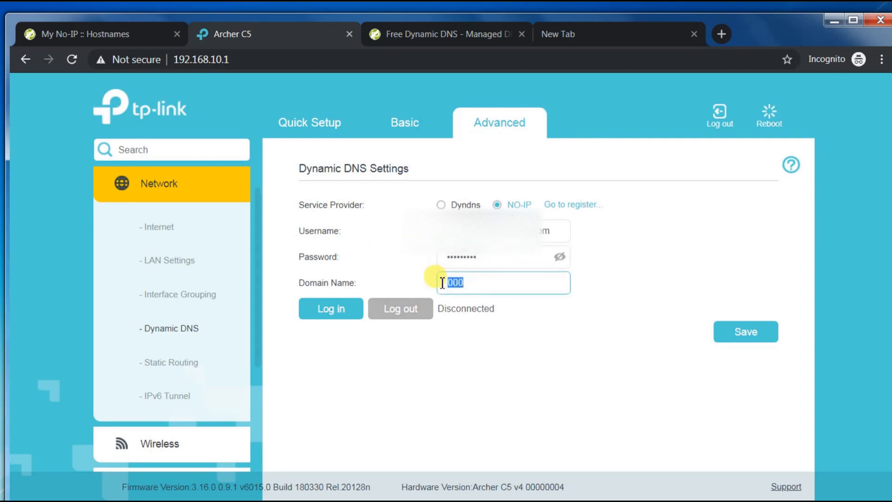
{"action": "key", "text": "BackSpace"}
{"action": "type", "text": "myhomerouter989.ddns.net"}
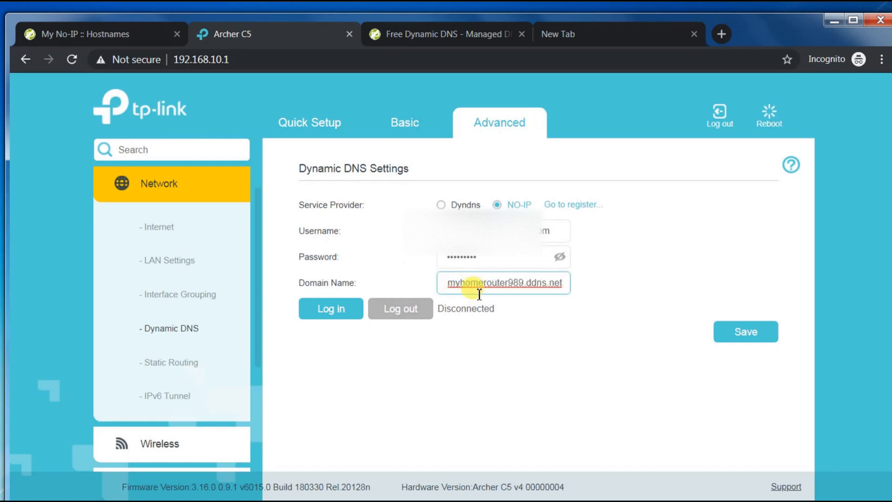
Log the router in to the NO-IP service and save the Dynamic DNS settings
{"action": "left_click", "coordinate": [347, 315]}
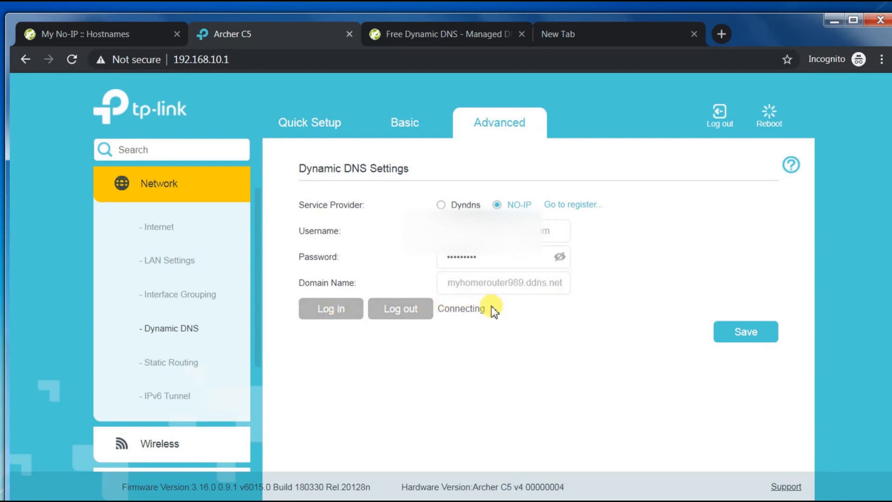
{"action": "left_click_drag", "start_coordinate": [491, 309], "coordinate": [444, 311]}
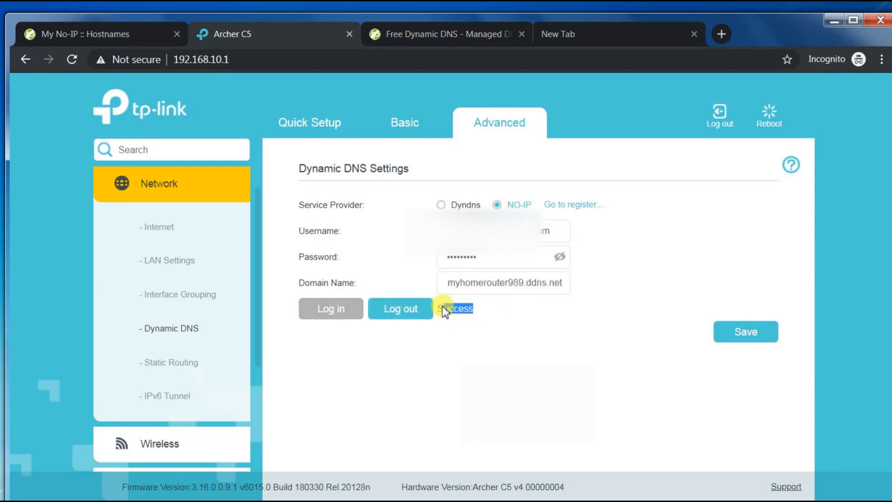
{"action": "left_click", "coordinate": [741, 330]}
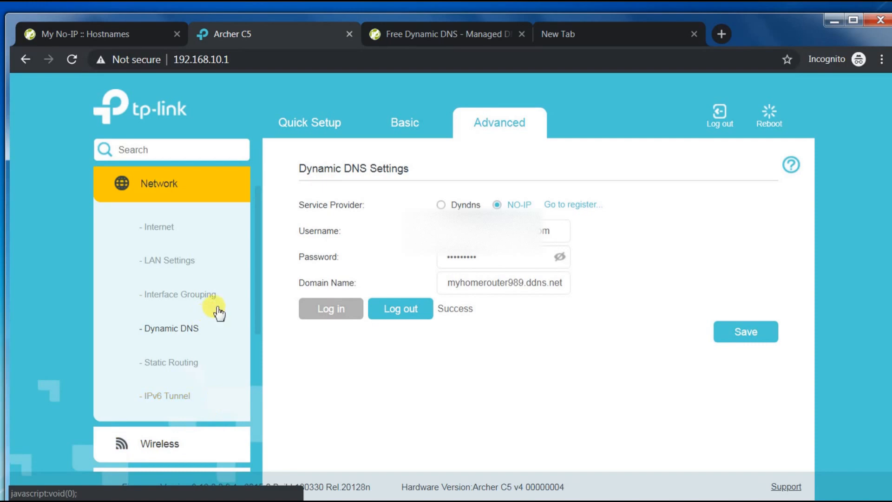
Open the OpenVPN server settings in the router's VPN section and check the service port
{"action": "scroll", "coordinate": [223, 330], "scroll_direction": "down", "scroll_amount": 2}
{"action": "scroll", "coordinate": [225, 339], "scroll_direction": "down", "scroll_amount": 2}
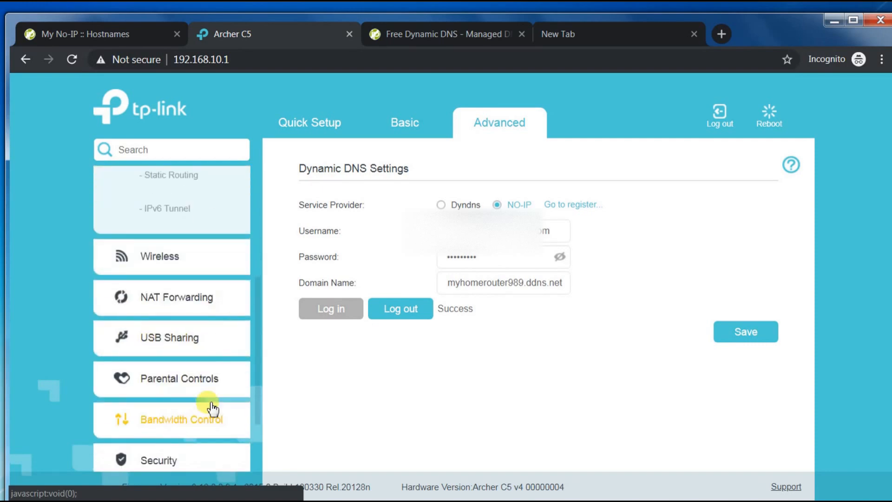
{"action": "scroll", "coordinate": [207, 409], "scroll_direction": "down", "scroll_amount": 2}
{"action": "left_click", "coordinate": [158, 408]}
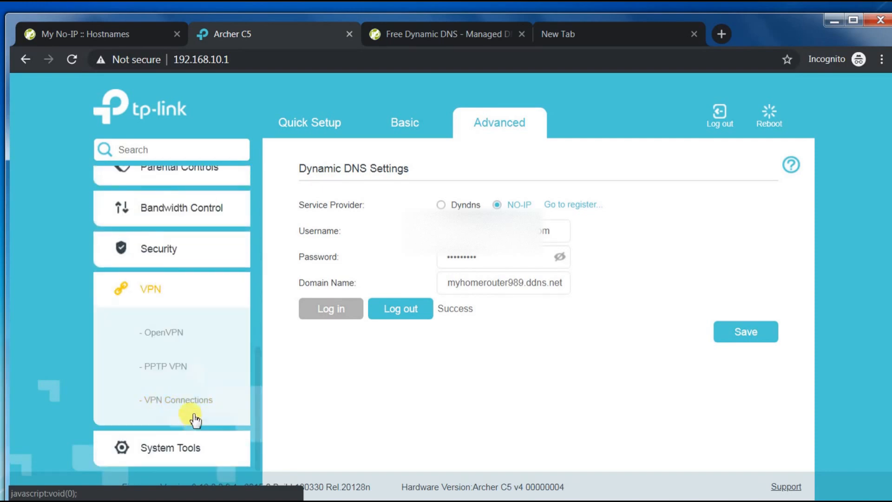
{"action": "left_click", "coordinate": [162, 332]}
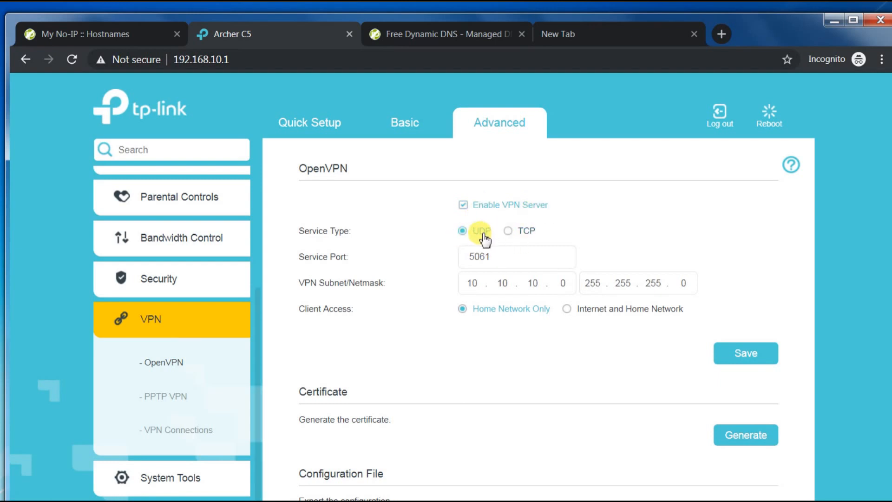
{"action": "left_click", "coordinate": [501, 257]}
{"action": "left_click_drag", "start_coordinate": [501, 257], "coordinate": [467, 253]}
{"action": "left_click", "coordinate": [522, 252]}
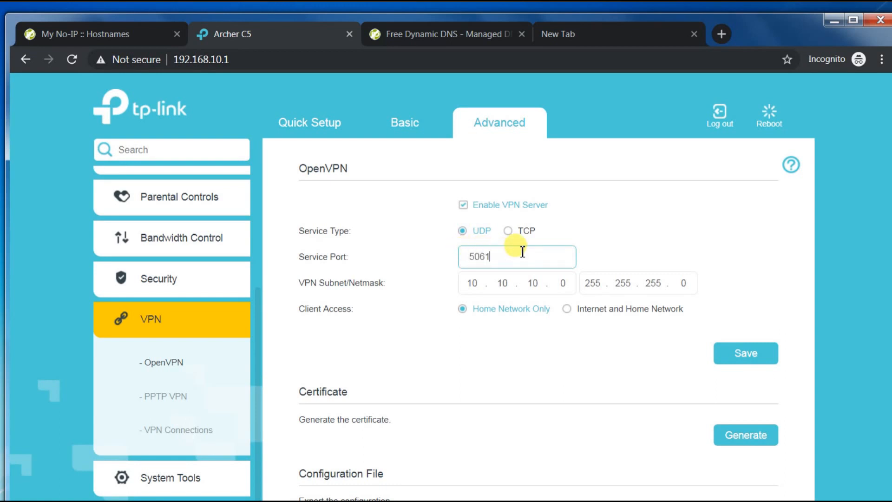
{"action": "left_click_drag", "start_coordinate": [511, 260], "coordinate": [465, 255]}
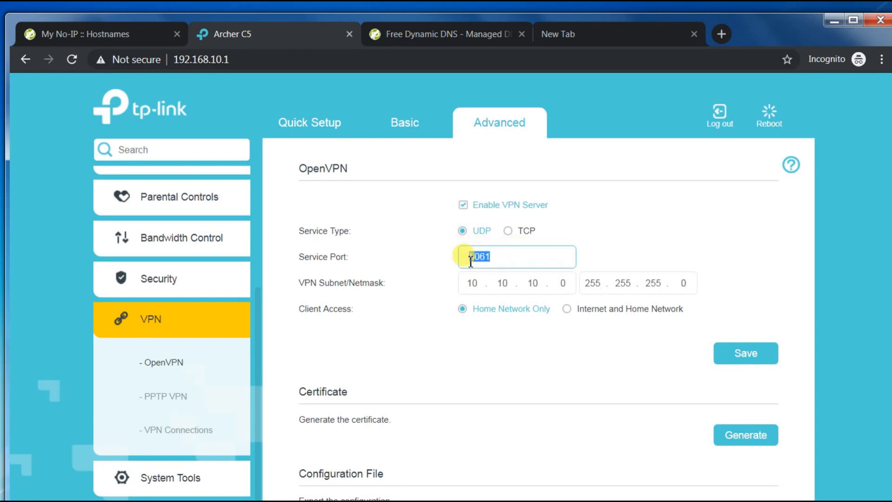
{"action": "left_click", "coordinate": [510, 258]}
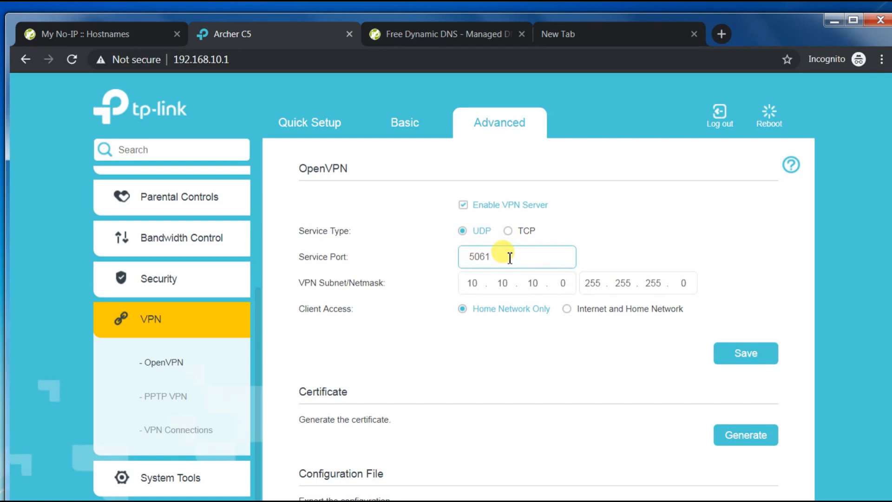
{"action": "left_click_drag", "start_coordinate": [505, 258], "coordinate": [456, 252]}
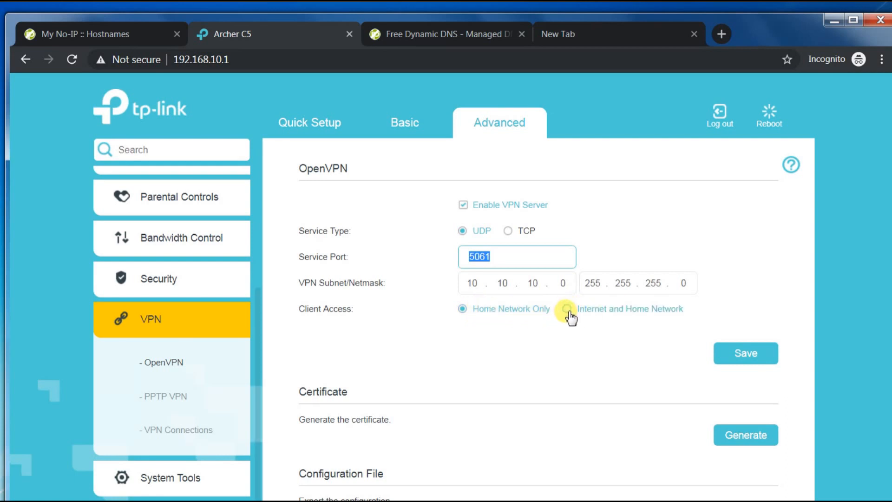
Generate the OpenVPN server certificate and export the configuration file
{"action": "scroll", "coordinate": [707, 378], "scroll_direction": "down", "scroll_amount": 2}
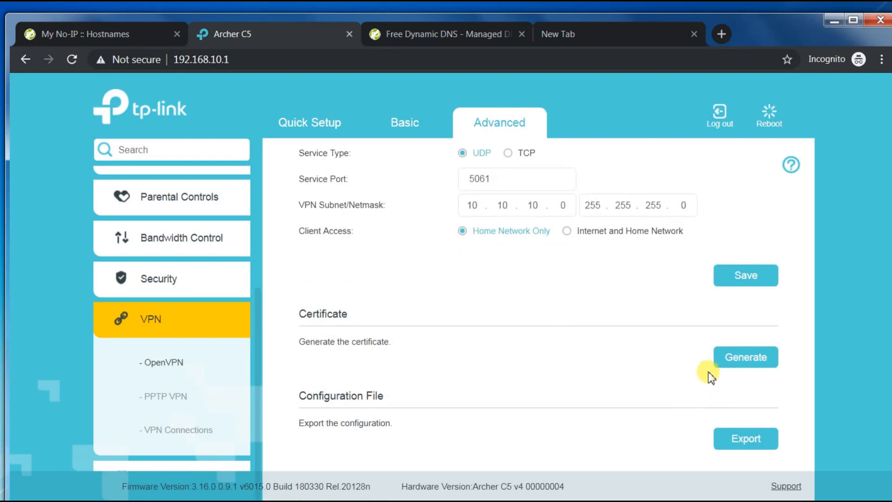
{"action": "left_click", "coordinate": [731, 358]}
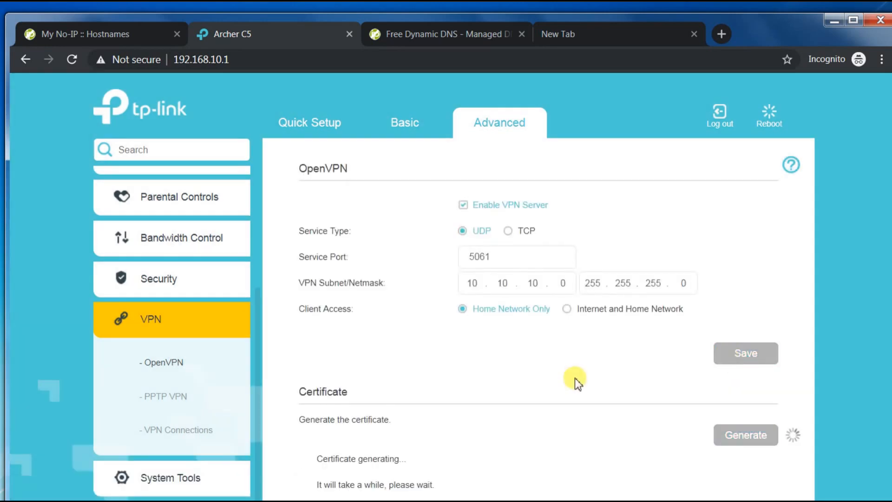
{"action": "scroll", "coordinate": [575, 384], "scroll_direction": "down", "scroll_amount": 2}
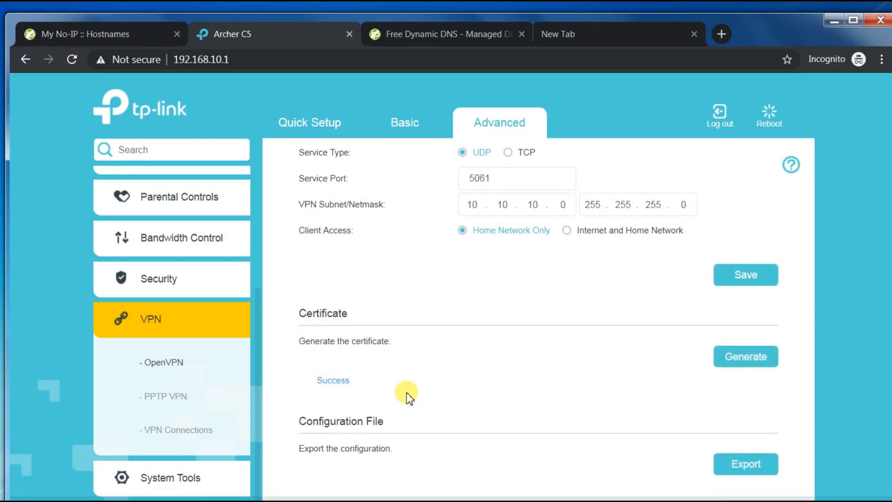
{"action": "left_click_drag", "start_coordinate": [361, 383], "coordinate": [309, 382]}
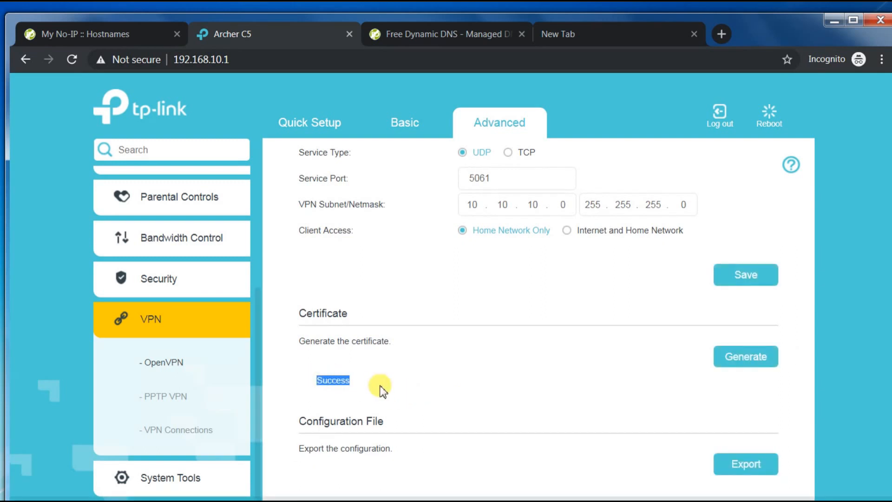
{"action": "scroll", "coordinate": [395, 395], "scroll_direction": "down", "scroll_amount": 1}
{"action": "left_click", "coordinate": [746, 446]}
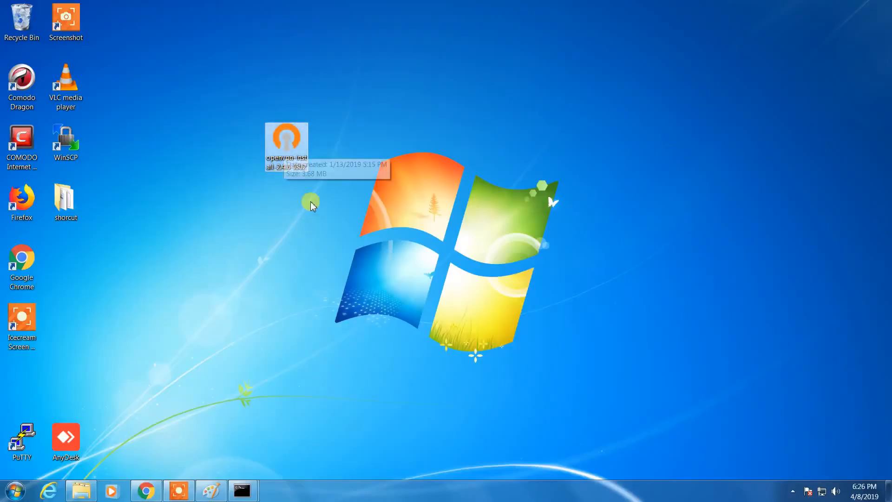
Install OpenVPN 2.4.6-I602 from the desktop installer into C:\Program Files\OpenVPN and finish without showing the Readme
{"action": "double_click", "coordinate": [282, 145]}
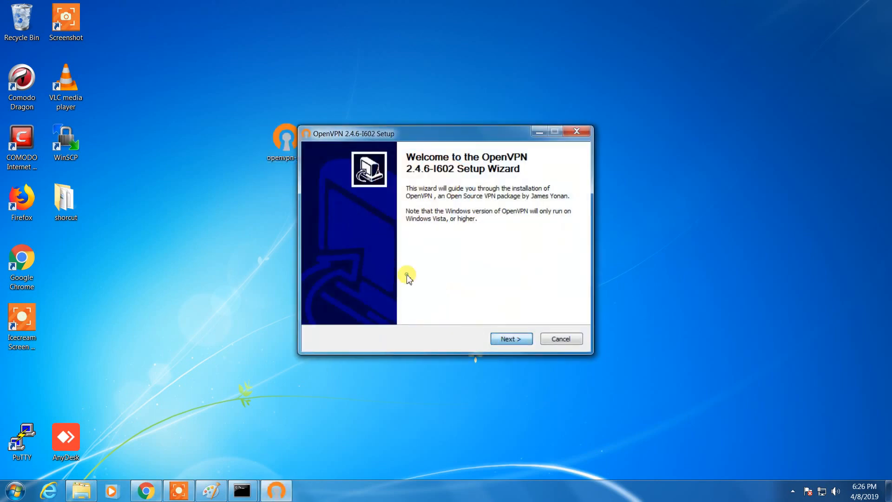
{"action": "key", "text": "Return"}
{"action": "key", "text": "Return"}
{"action": "key", "text": "Return"}
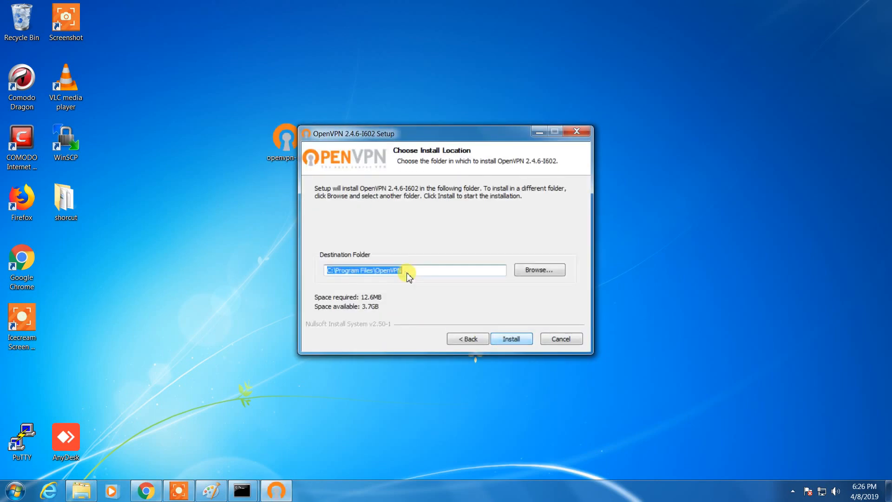
{"action": "key", "text": "Return"}
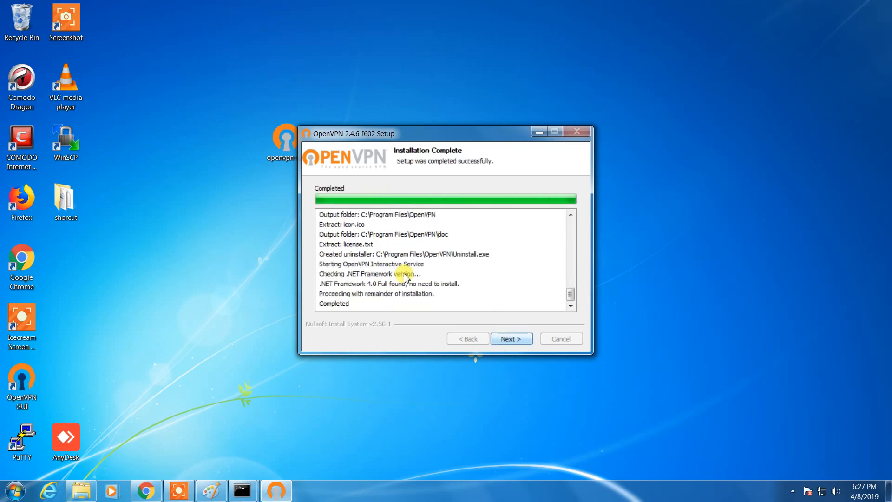
{"action": "left_click", "coordinate": [509, 339]}
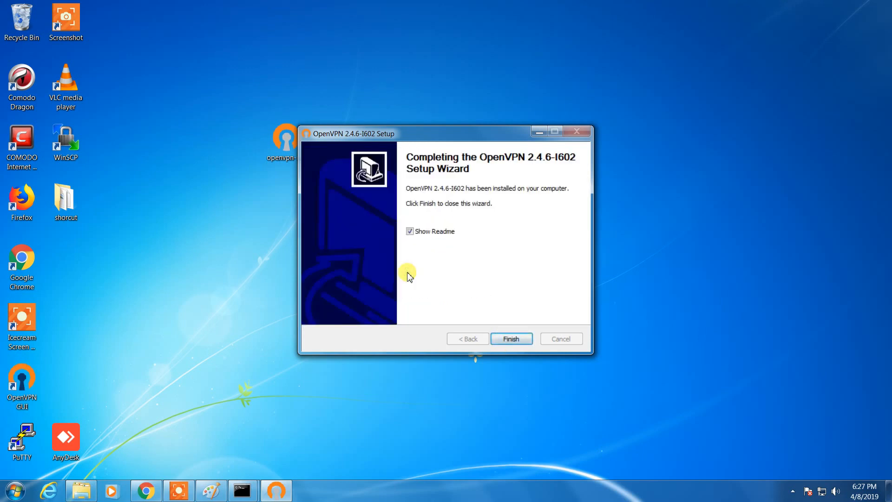
{"action": "left_click", "coordinate": [449, 232]}
{"action": "key", "text": "Return"}
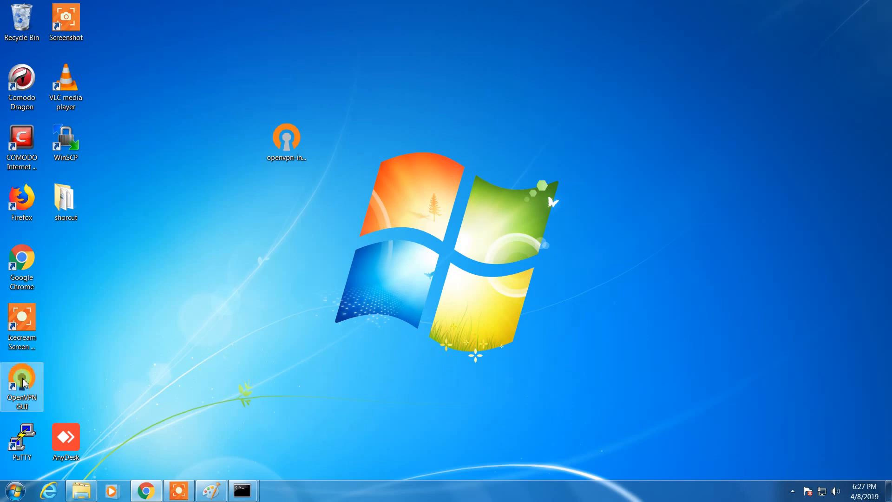
Launch OpenVPN GUI from its desktop shortcut
{"action": "mouse_move", "coordinate": [144, 494]}
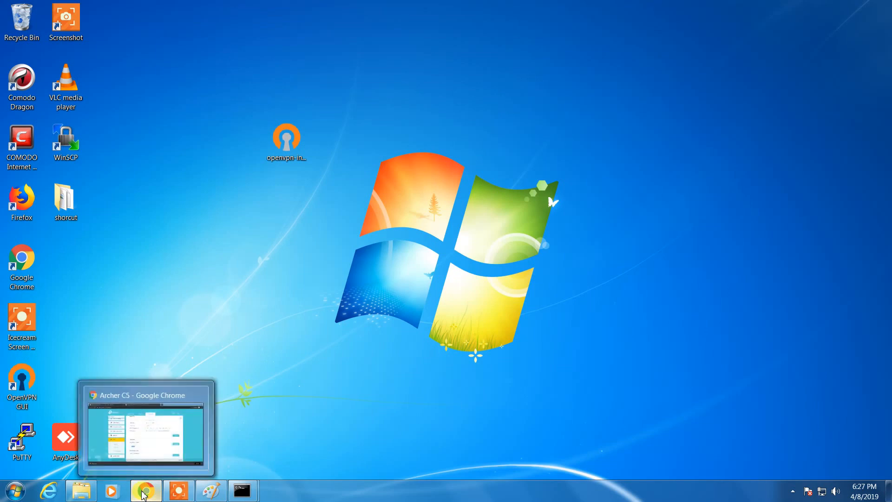
{"action": "double_click", "coordinate": [22, 383]}
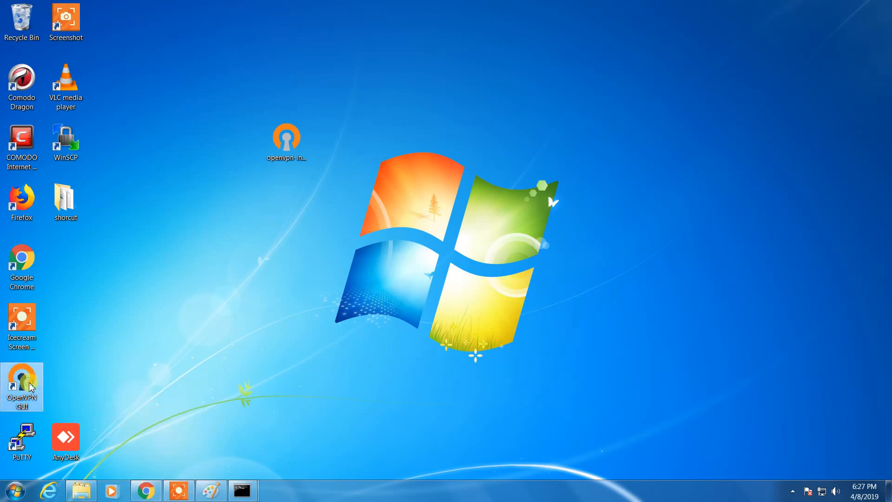
Import the client OpenVPN configuration file from the Downloads folder into OpenVPN GUI
{"action": "left_click", "coordinate": [524, 295]}
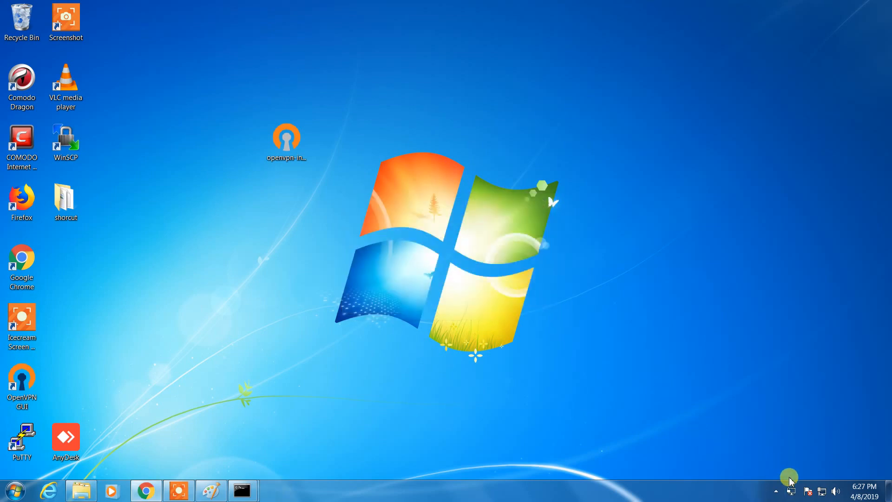
{"action": "right_click", "coordinate": [791, 490]}
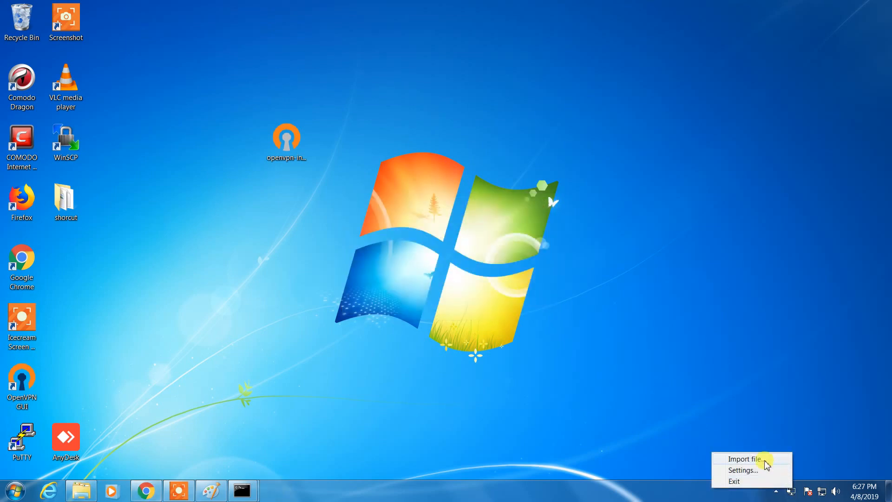
{"action": "left_click", "coordinate": [766, 460]}
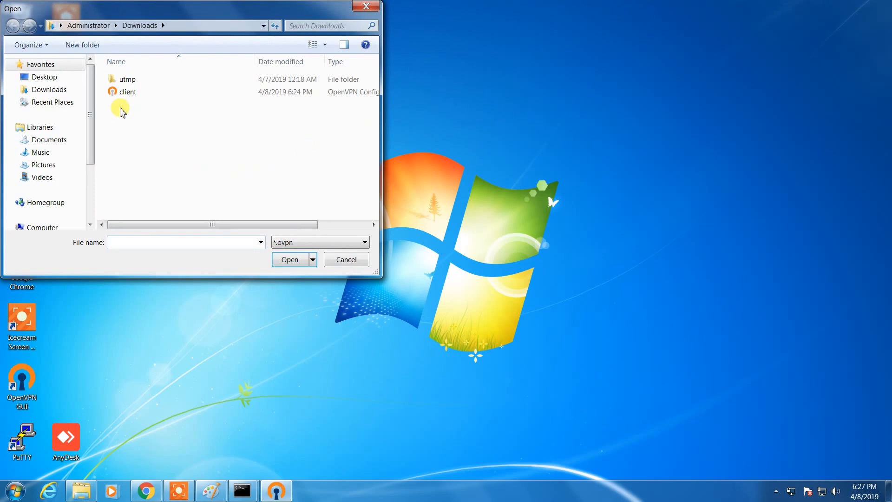
{"action": "right_click", "coordinate": [124, 92]}
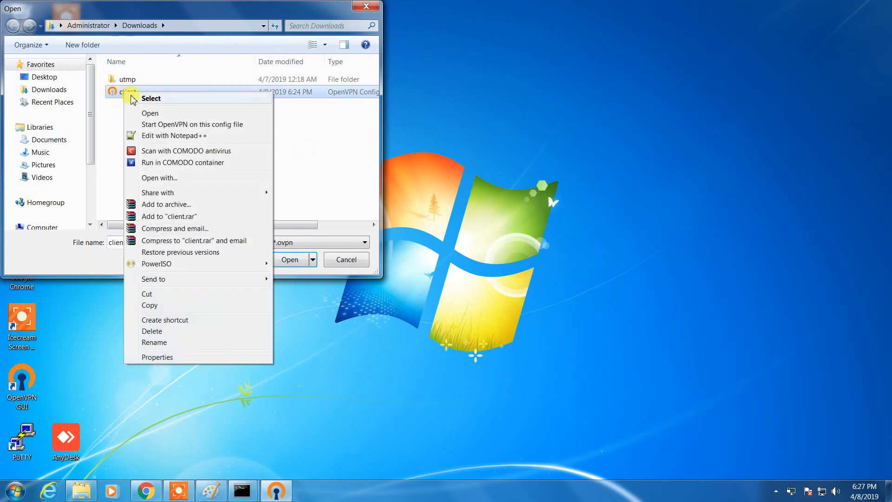
{"action": "left_click", "coordinate": [151, 98]}
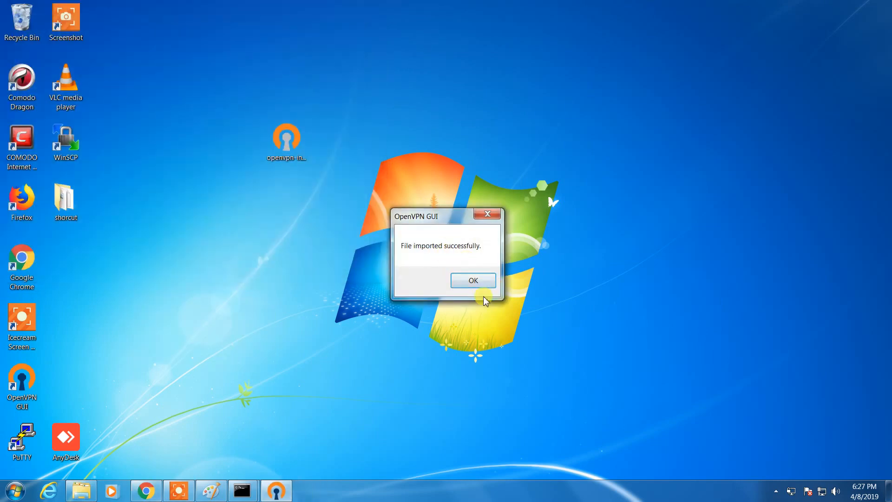
{"action": "left_click", "coordinate": [473, 279]}
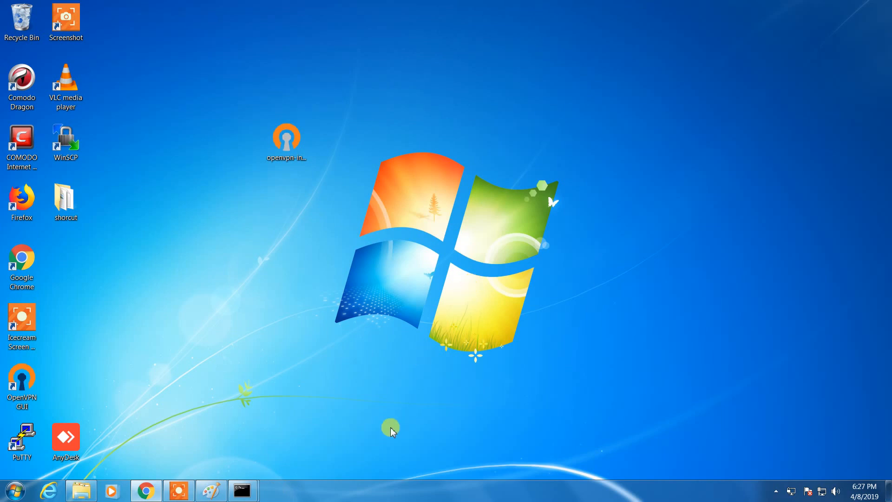
{"action": "left_click", "coordinate": [776, 491]}
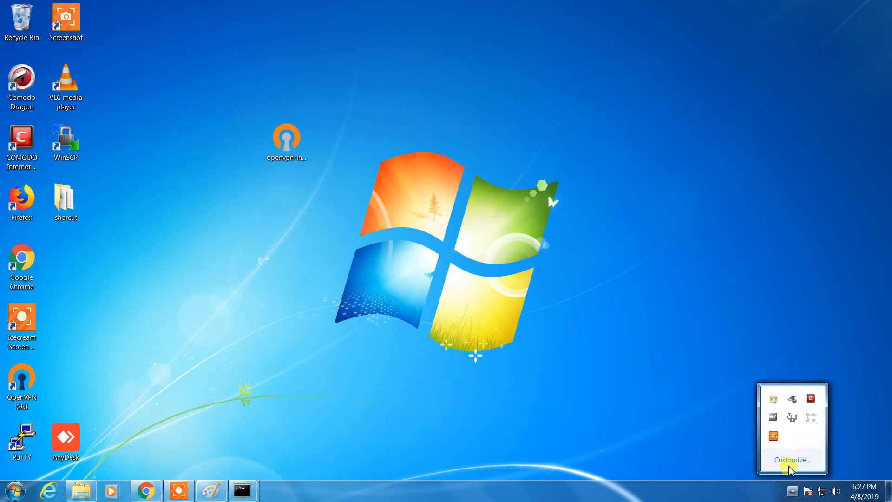
{"action": "right_click", "coordinate": [789, 417]}
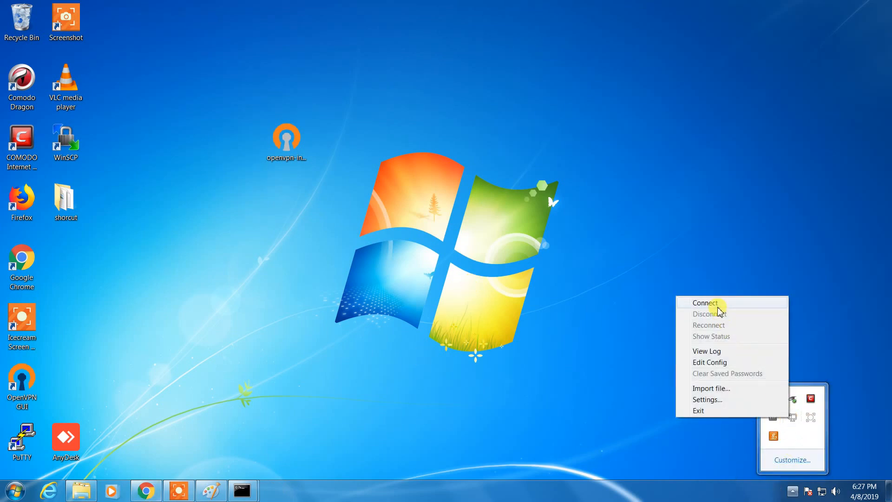
{"action": "left_click", "coordinate": [630, 292]}
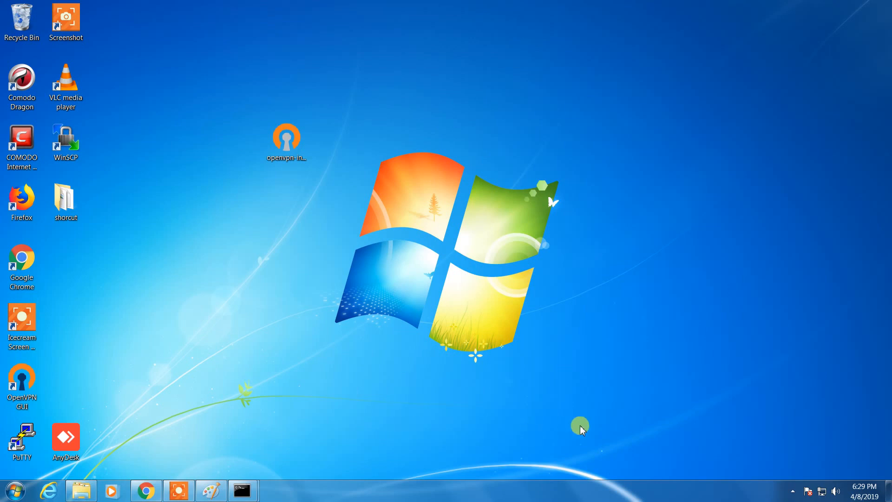
Connect to the VPN with the imported client profile and check the assigned IP address in the connection log
{"action": "left_click", "coordinate": [792, 491]}
{"action": "right_click", "coordinate": [794, 419]}
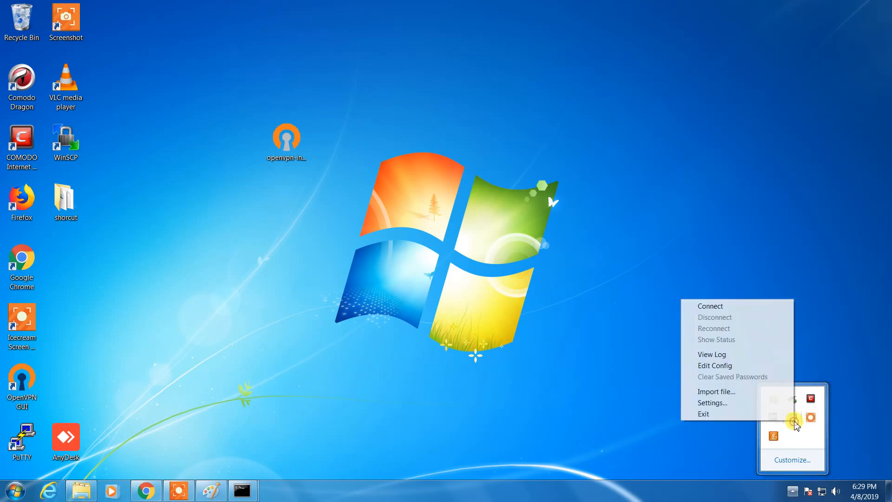
{"action": "left_click", "coordinate": [741, 310]}
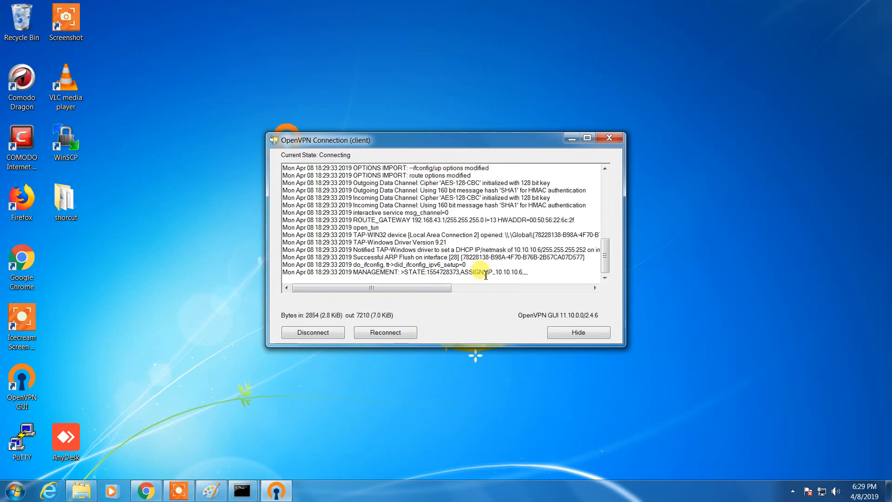
{"action": "left_click_drag", "start_coordinate": [530, 272], "coordinate": [497, 273]}
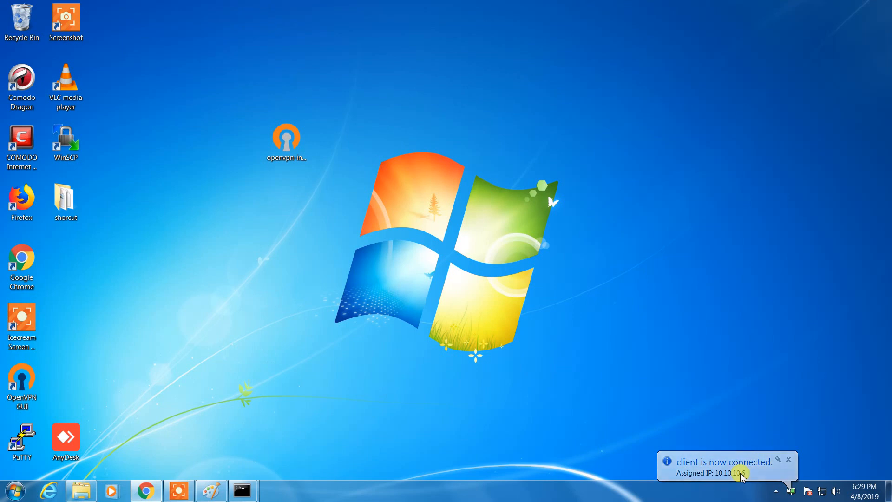
Show the OpenVPN connection status and examine the final connection entry in the log
{"action": "mouse_move", "coordinate": [792, 491]}
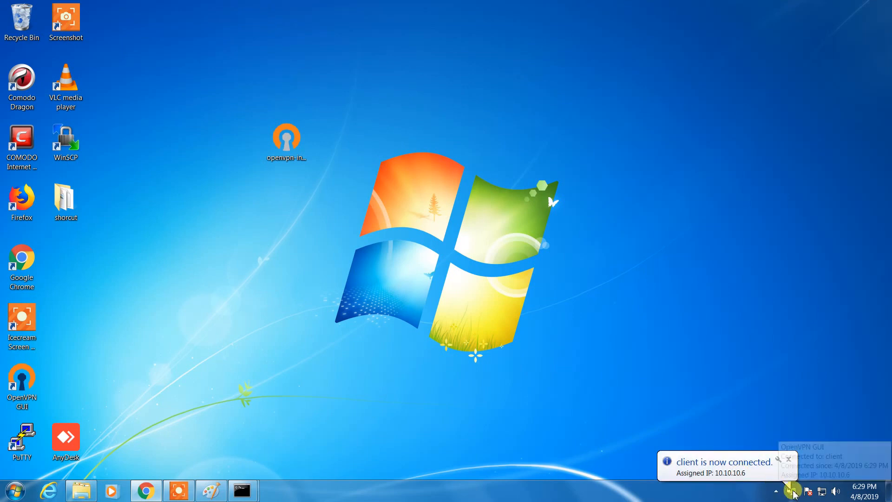
{"action": "left_click", "coordinate": [794, 492]}
{"action": "right_click", "coordinate": [793, 421]}
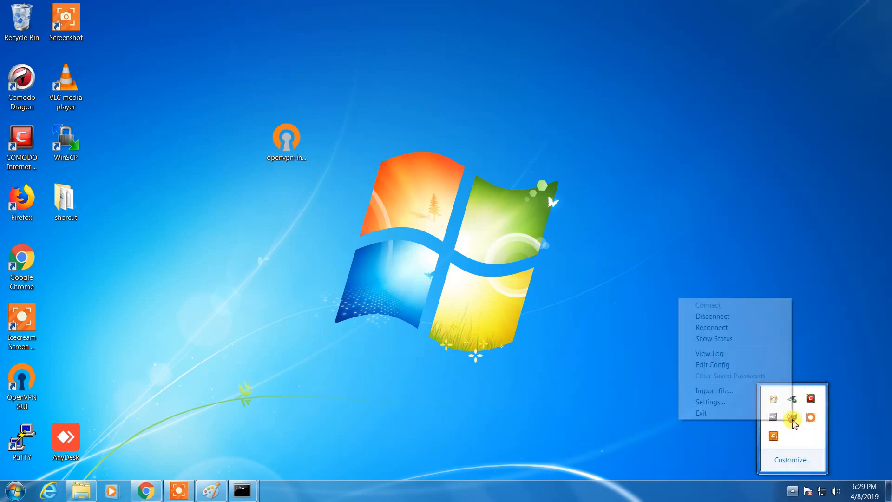
{"action": "left_click", "coordinate": [725, 340]}
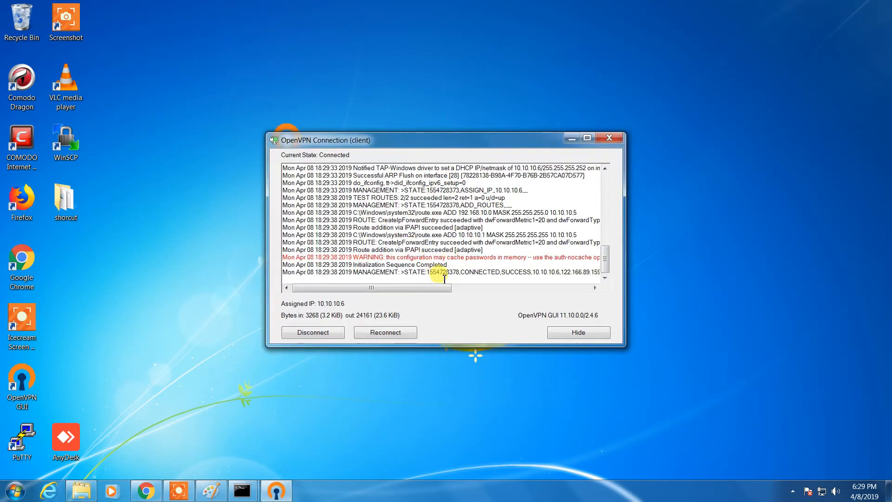
{"action": "left_click_drag", "start_coordinate": [495, 276], "coordinate": [600, 273]}
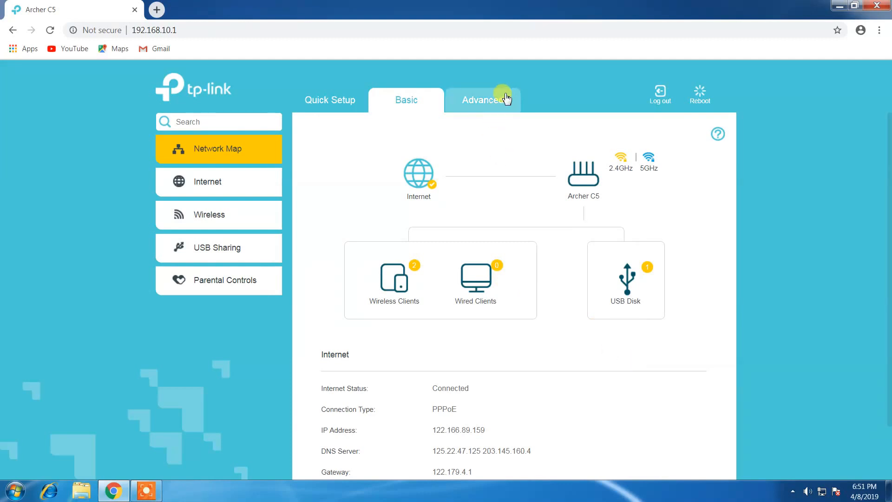
Open VPN Connections in the router's advanced settings and check the client IP address of the OpenVPN connection
{"action": "left_click", "coordinate": [482, 103]}
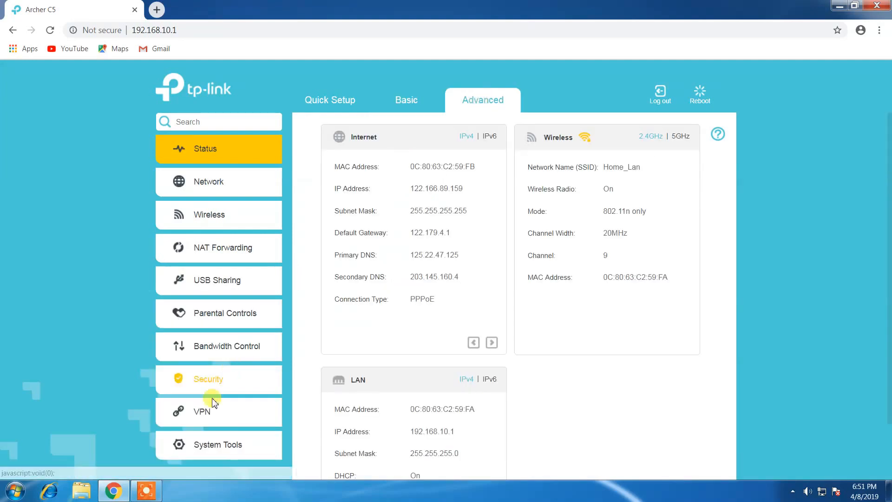
{"action": "left_click", "coordinate": [202, 412]}
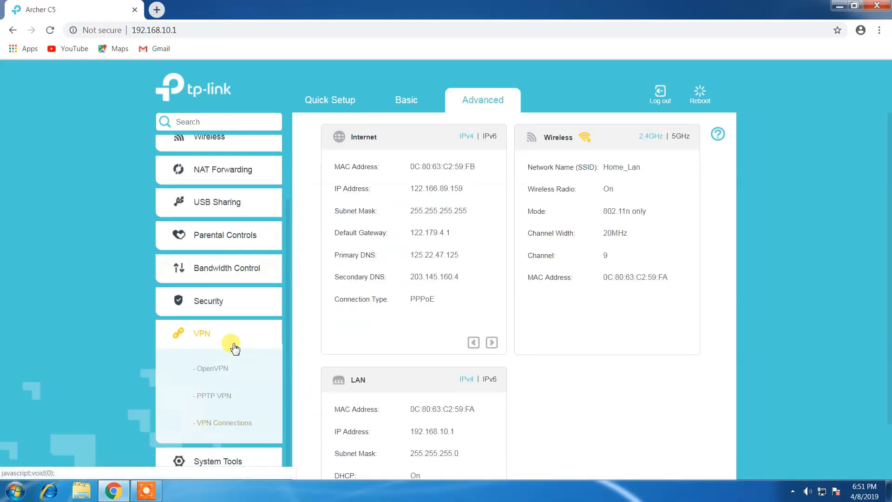
{"action": "left_click", "coordinate": [223, 422]}
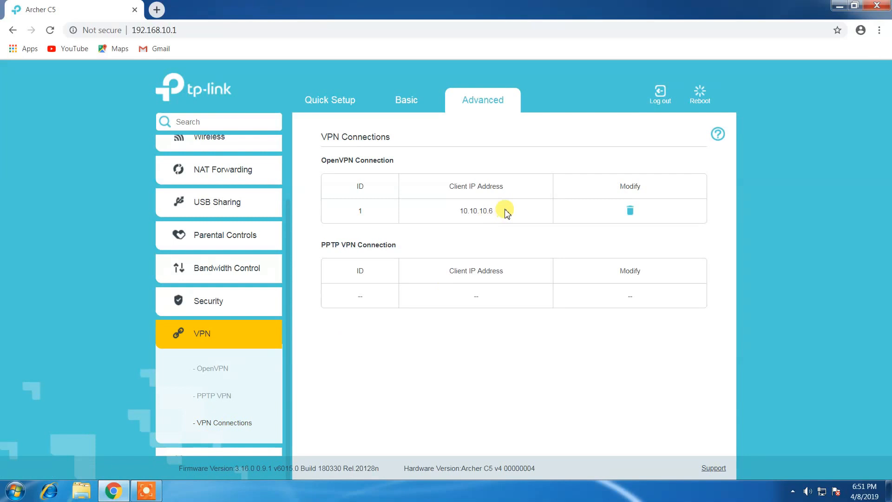
{"action": "left_click_drag", "start_coordinate": [506, 211], "coordinate": [459, 213]}
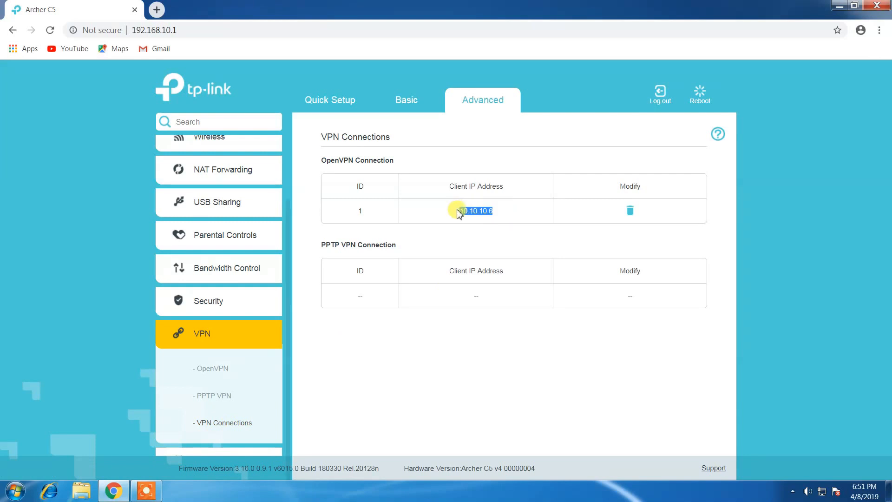